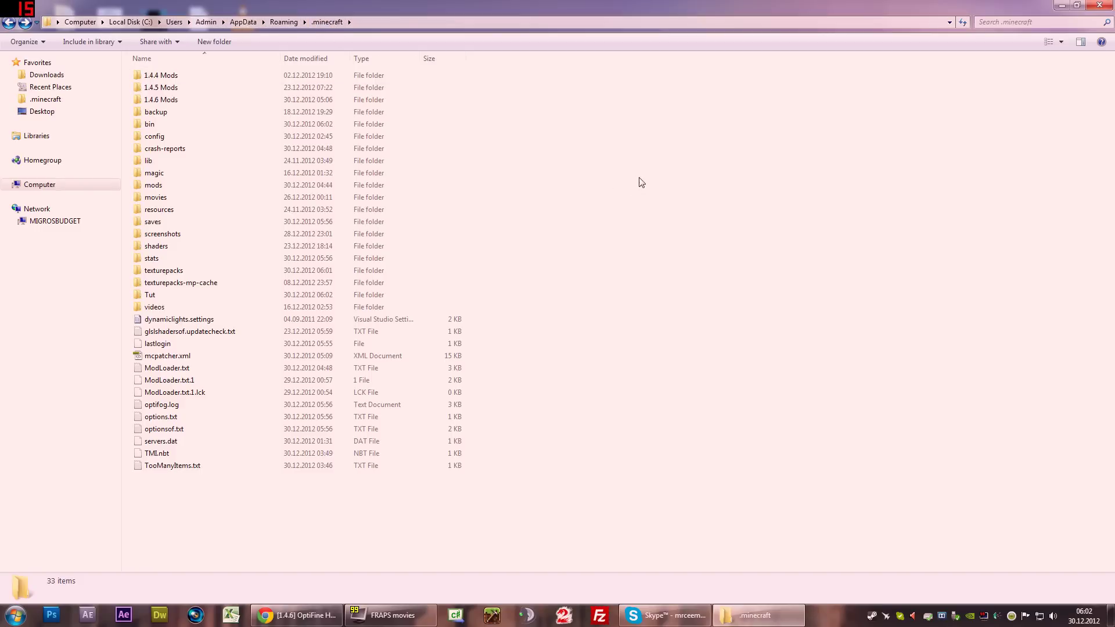
double_click(173, 130)
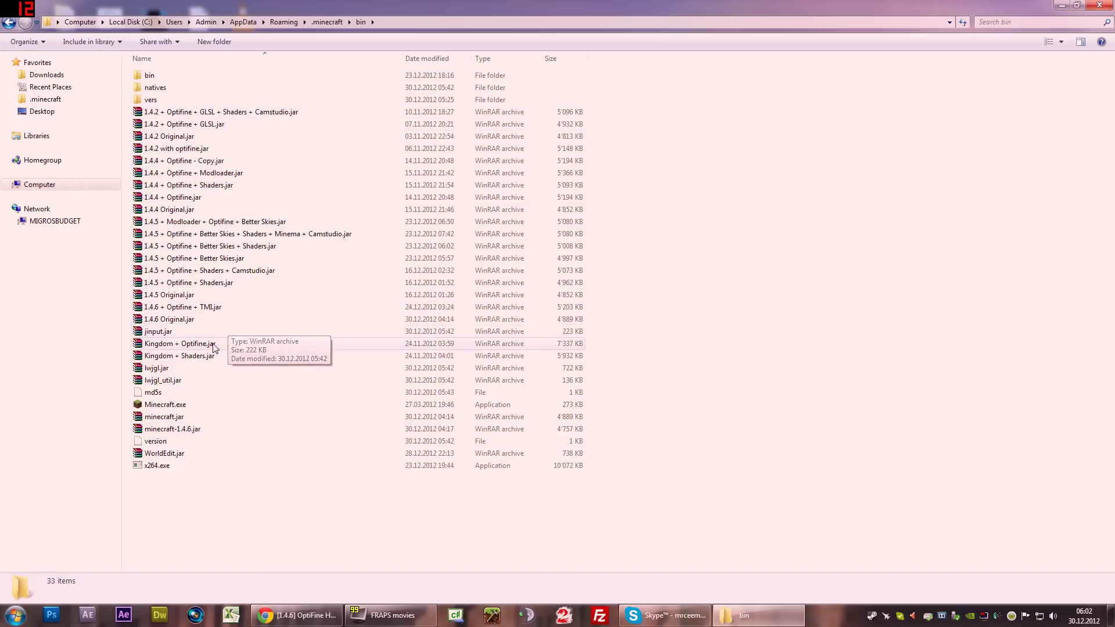
click(174, 419)
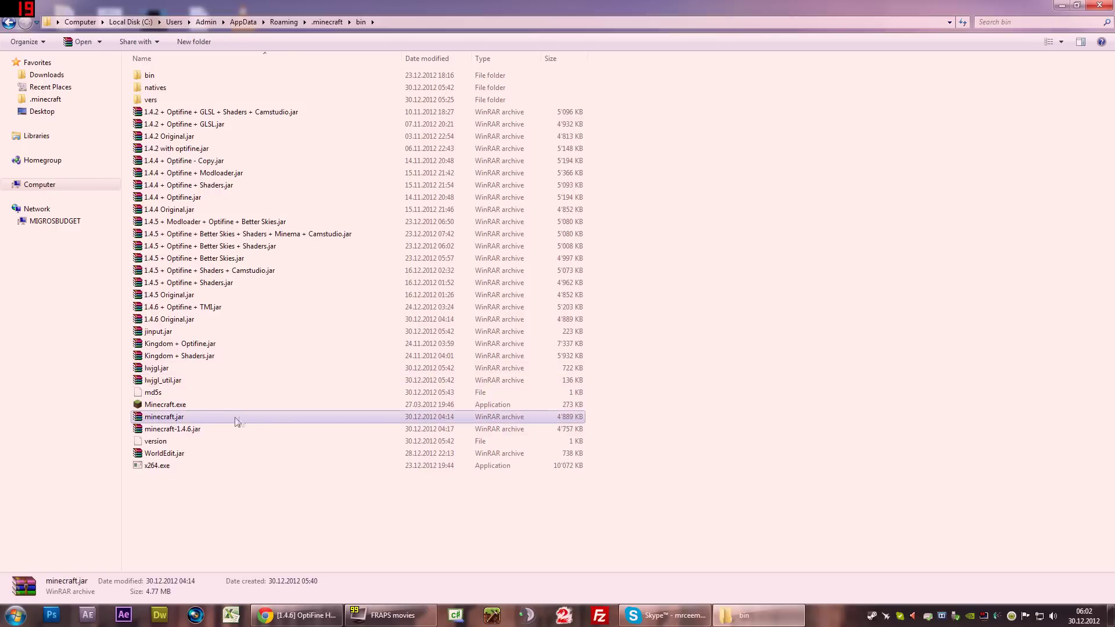
double_click(181, 423)
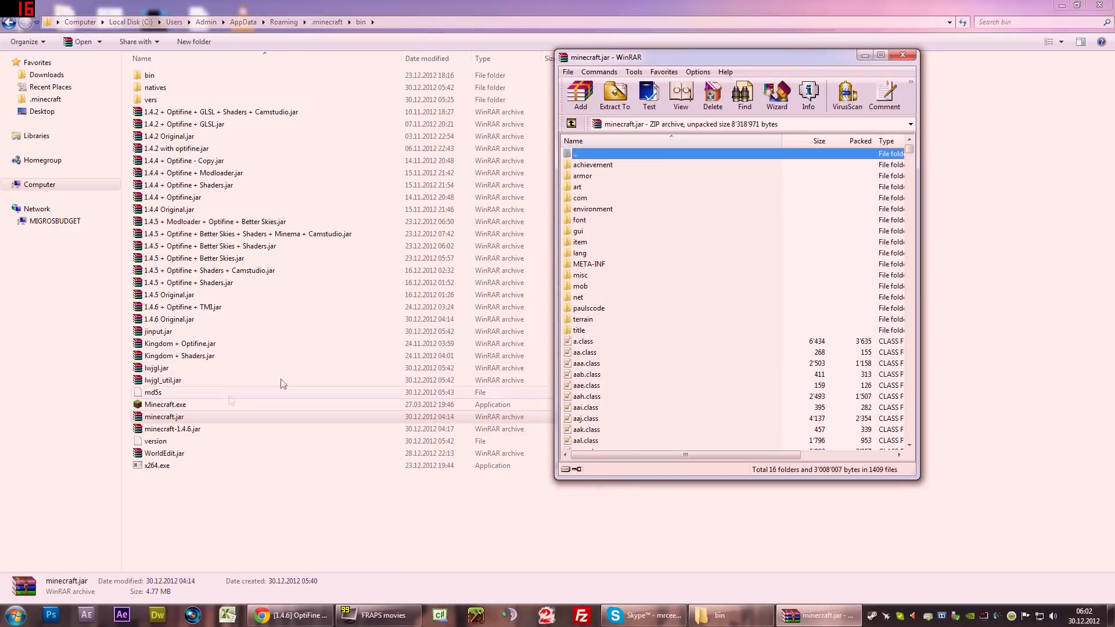
click(611, 267)
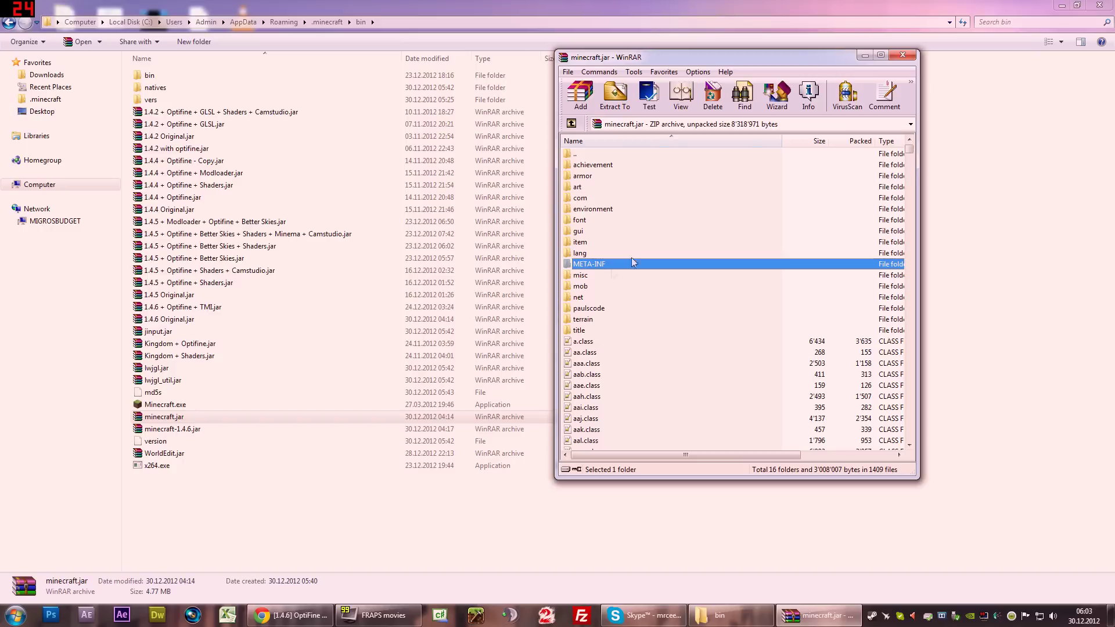
click(863, 59)
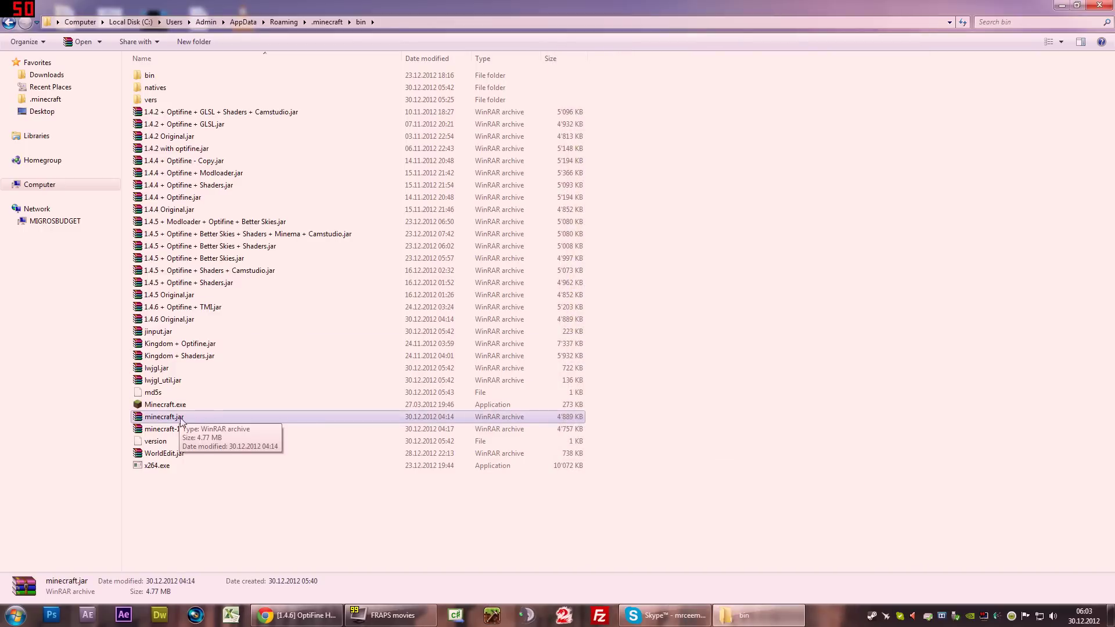
- Open minecraft.jar in WinRAR, delete its META-INF folder, close the archive and return to .minecraft
right_click(183, 420)
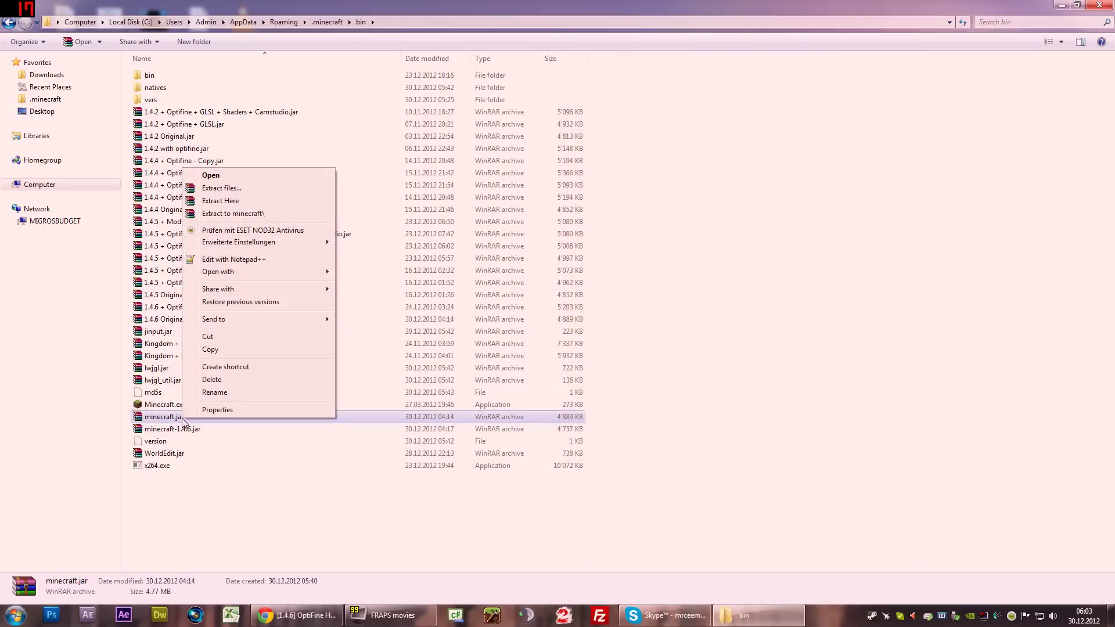
mouse_move(240, 274)
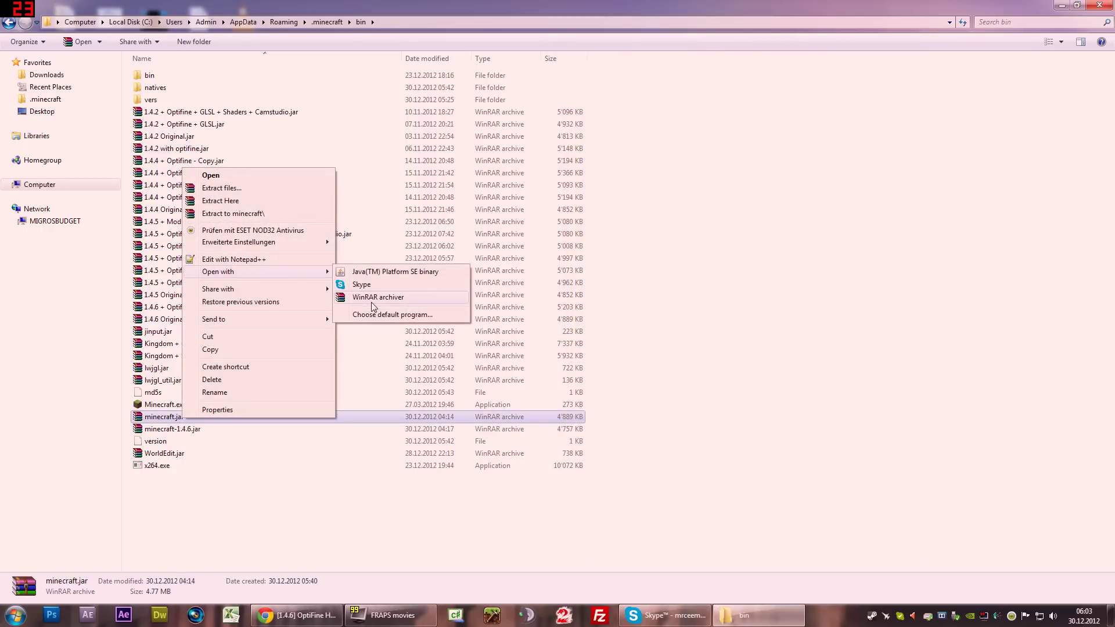
click(378, 298)
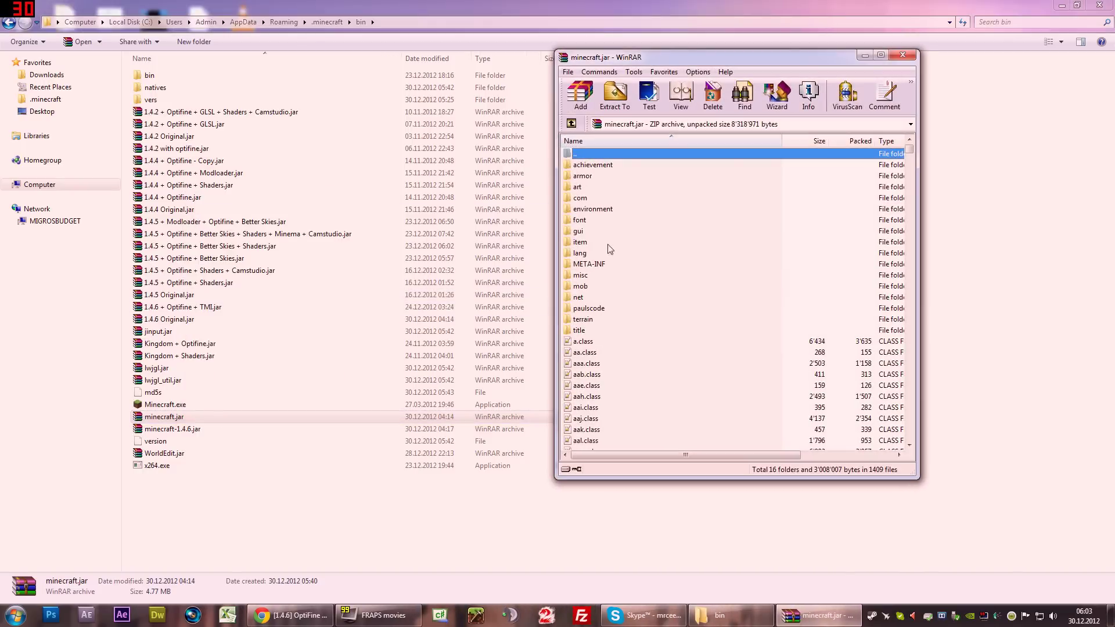
click(606, 267)
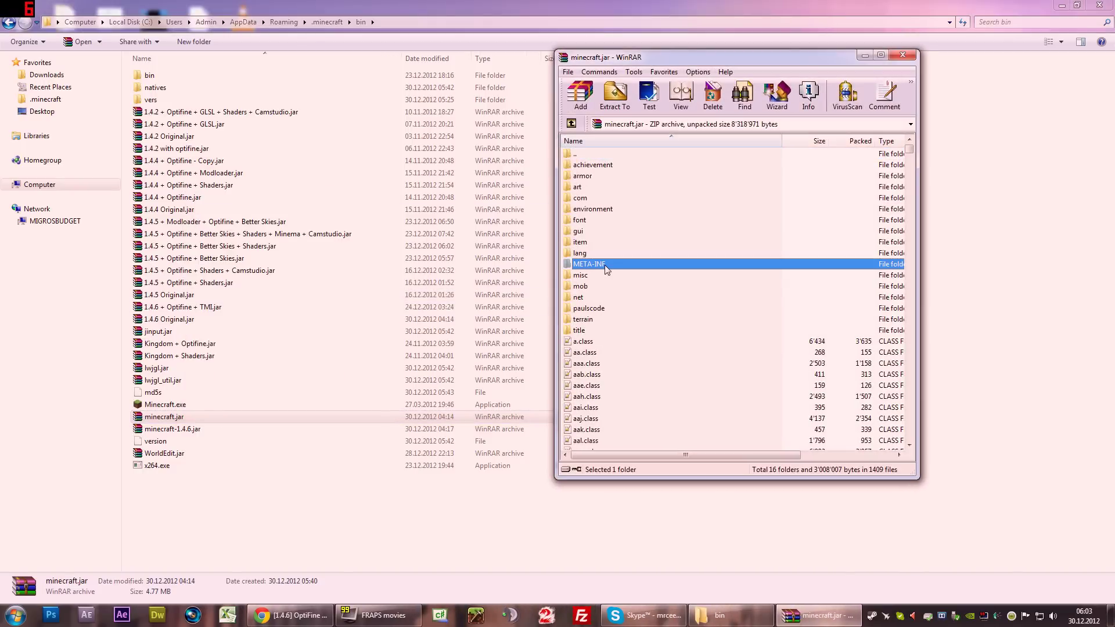
key(Delete)
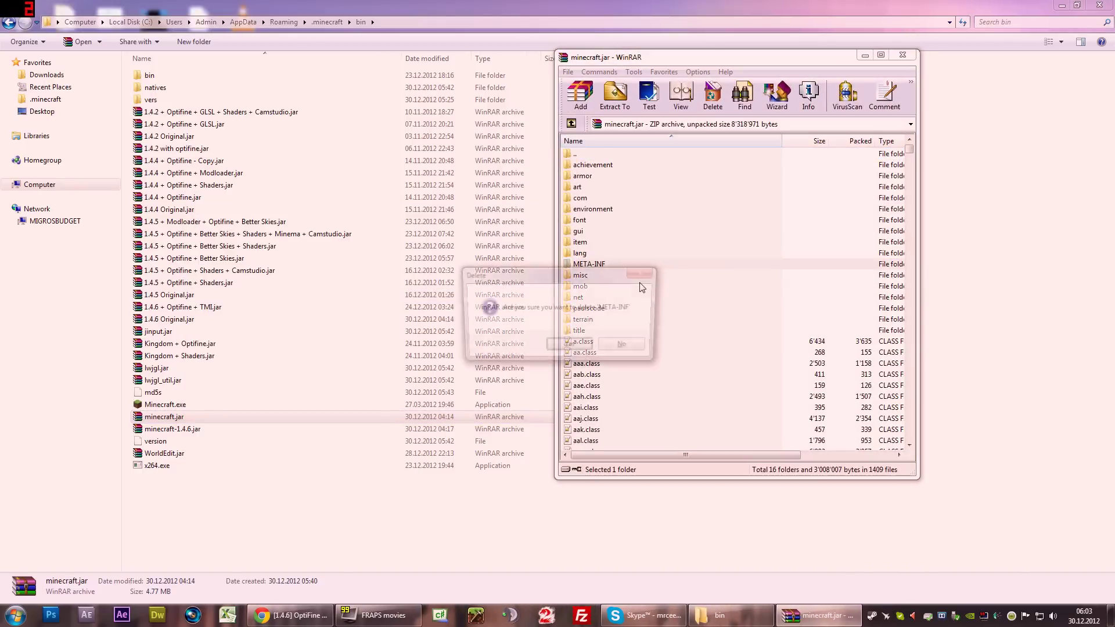
mouse_move(630, 275)
mouse_down()
mouse_move(522, 320)
mouse_move(528, 291)
mouse_up()
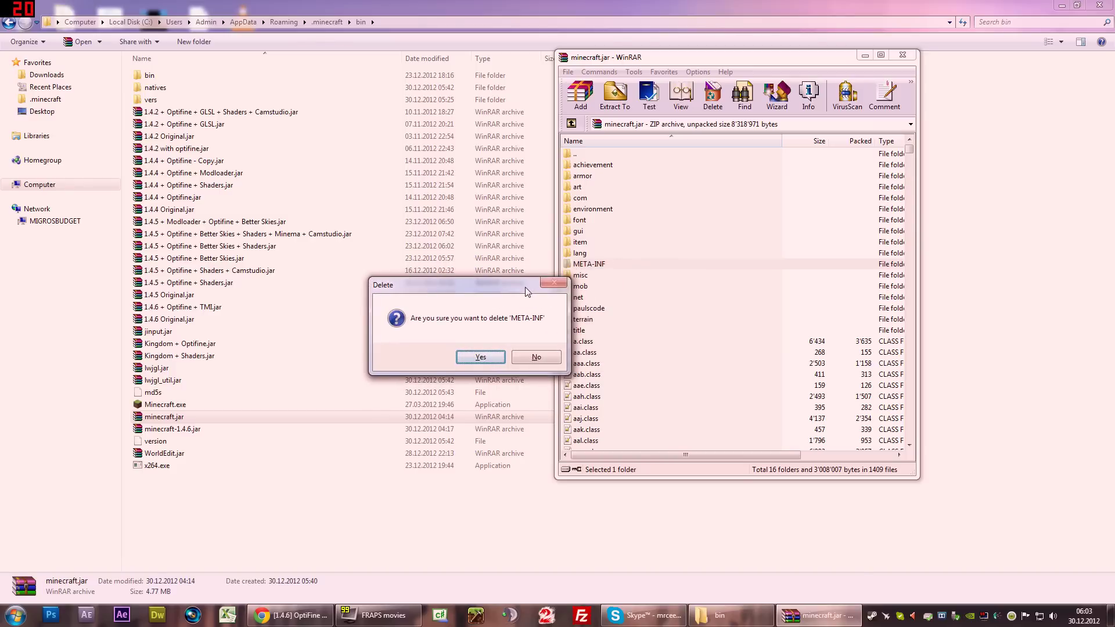
click(498, 351)
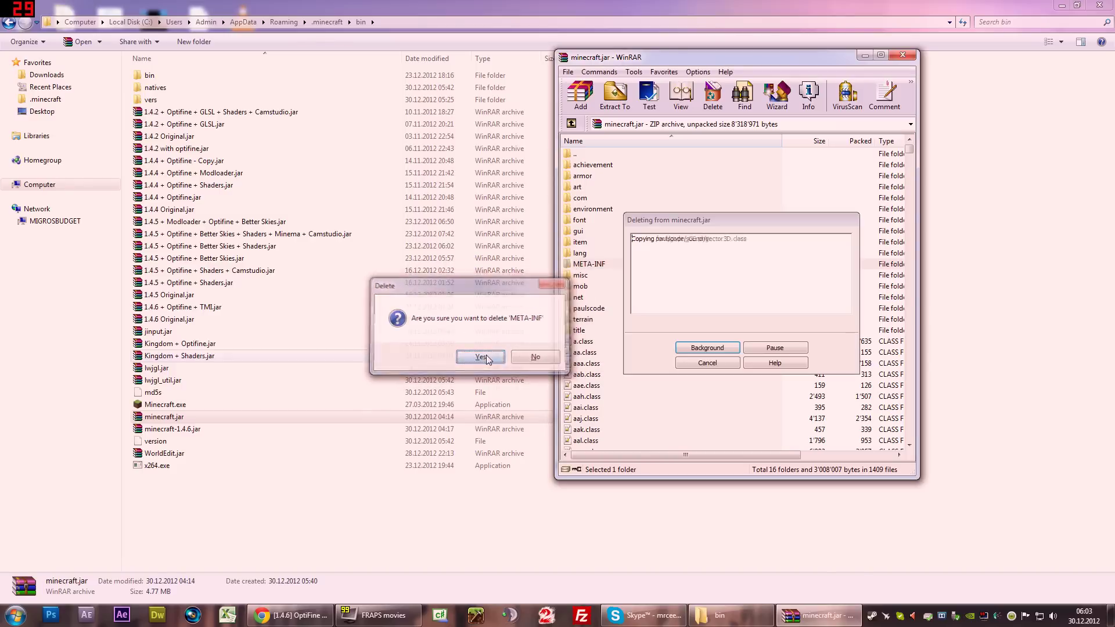
click(911, 56)
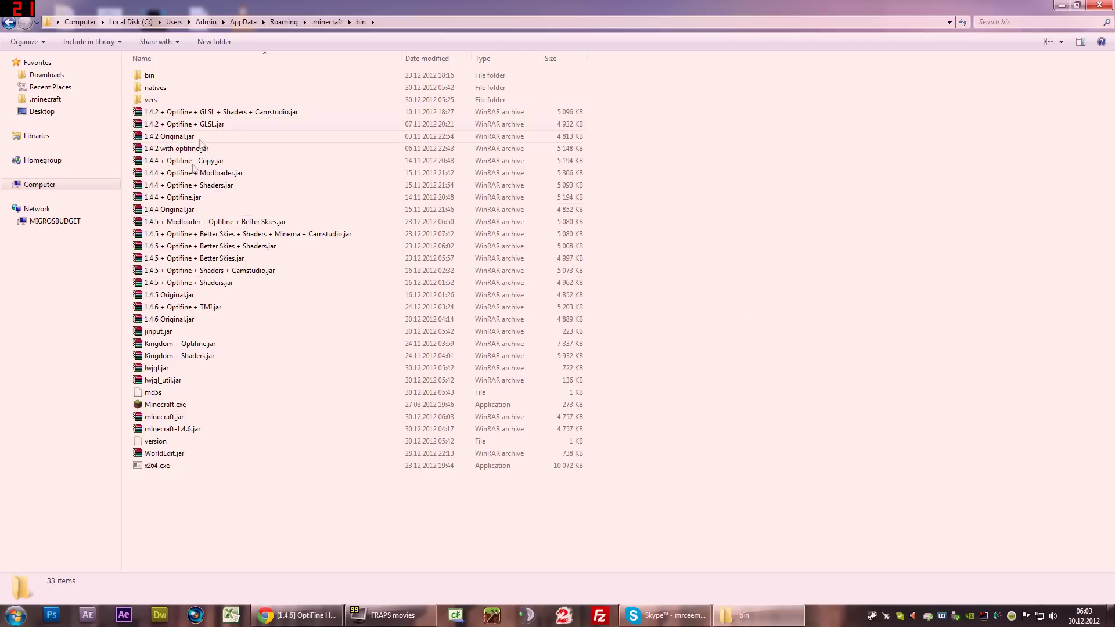
key(BackSpace)
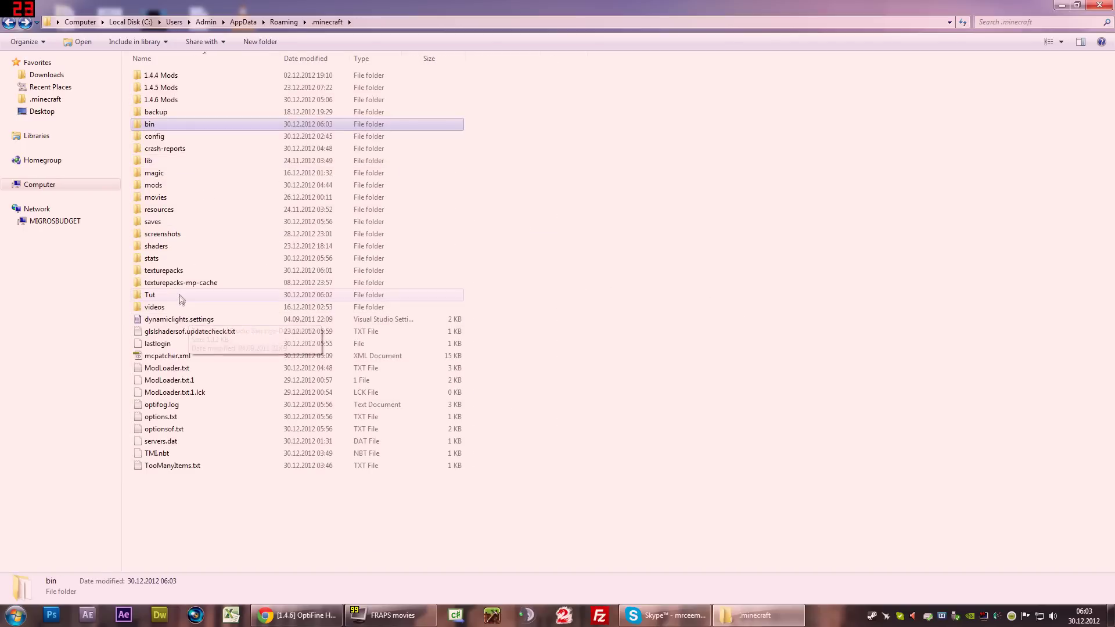
- Open the Tut folder and select OptiFine_1.4.6_HD_U_A2.zip
double_click(180, 296)
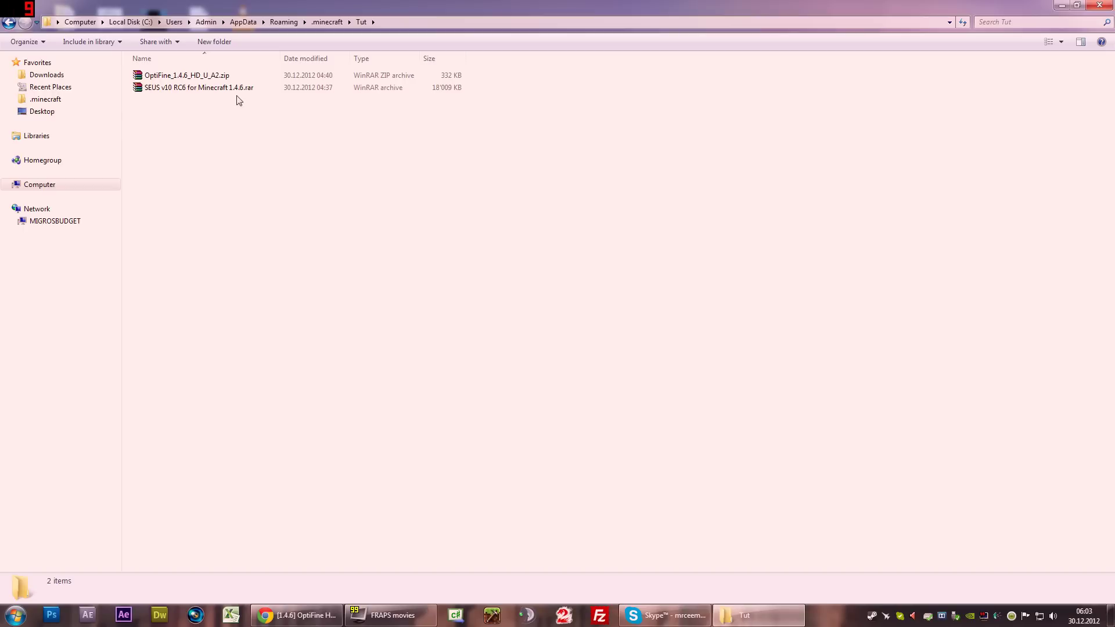
click(233, 76)
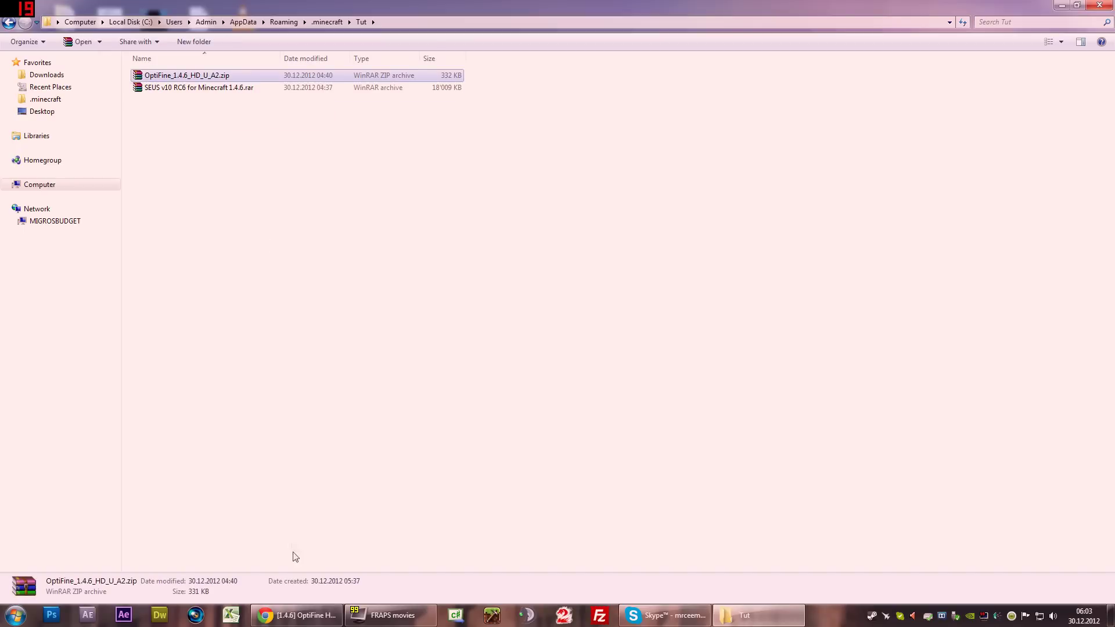
- On the OptiFine forum page, highlight the HD A2 Ultra heading and the 1.4.6_HD_U_A2 download line
click(296, 616)
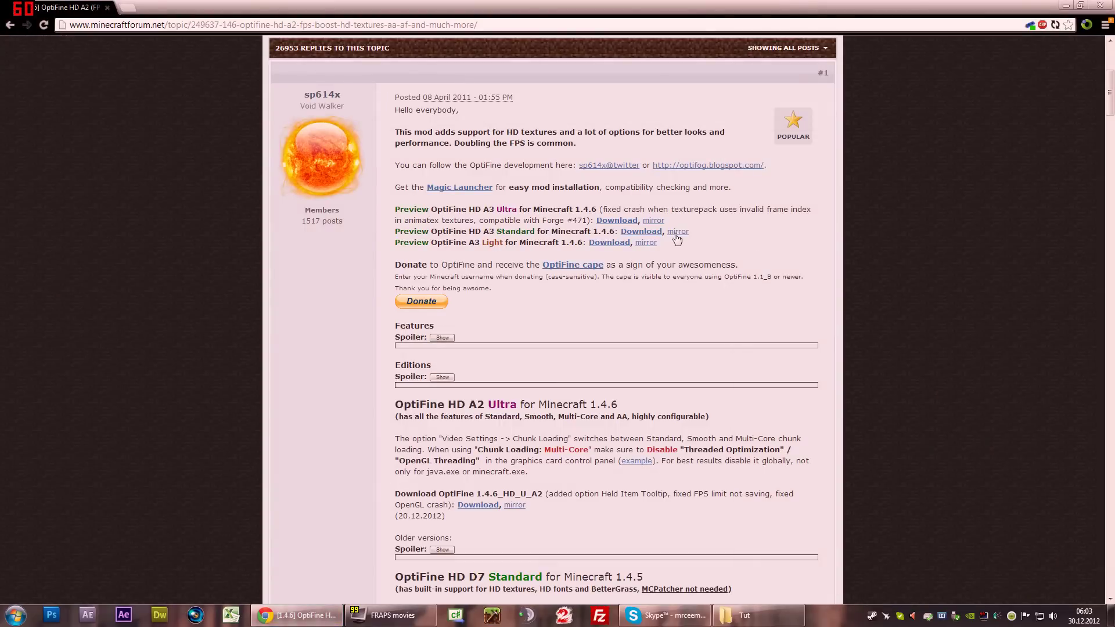
drag(691, 234, 898, 225)
click(897, 226)
drag(394, 404, 617, 405)
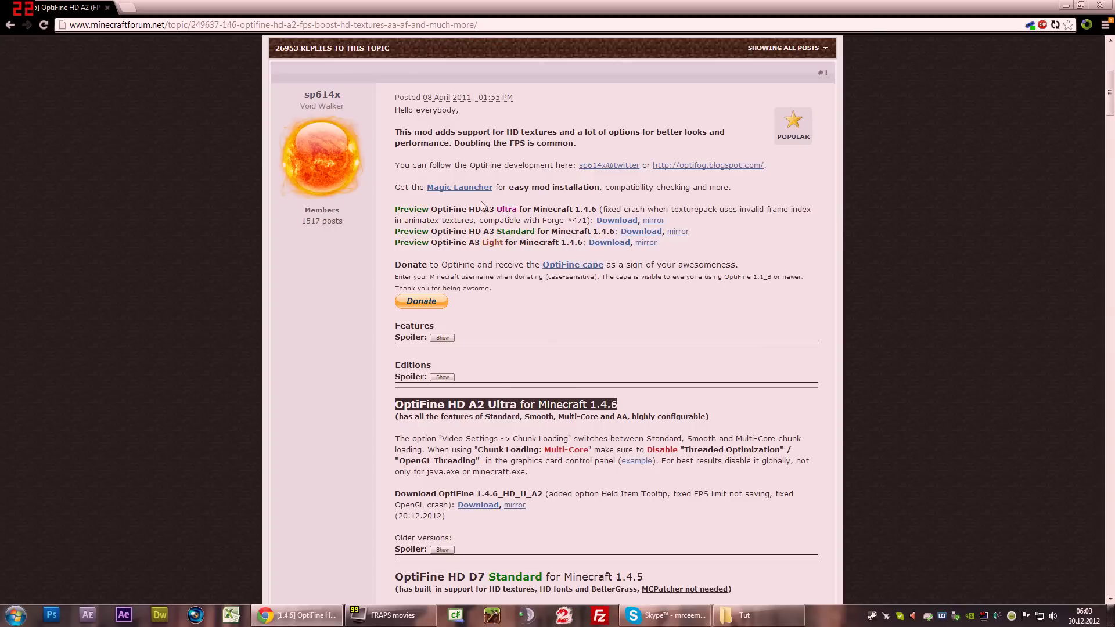
drag(437, 404, 547, 405)
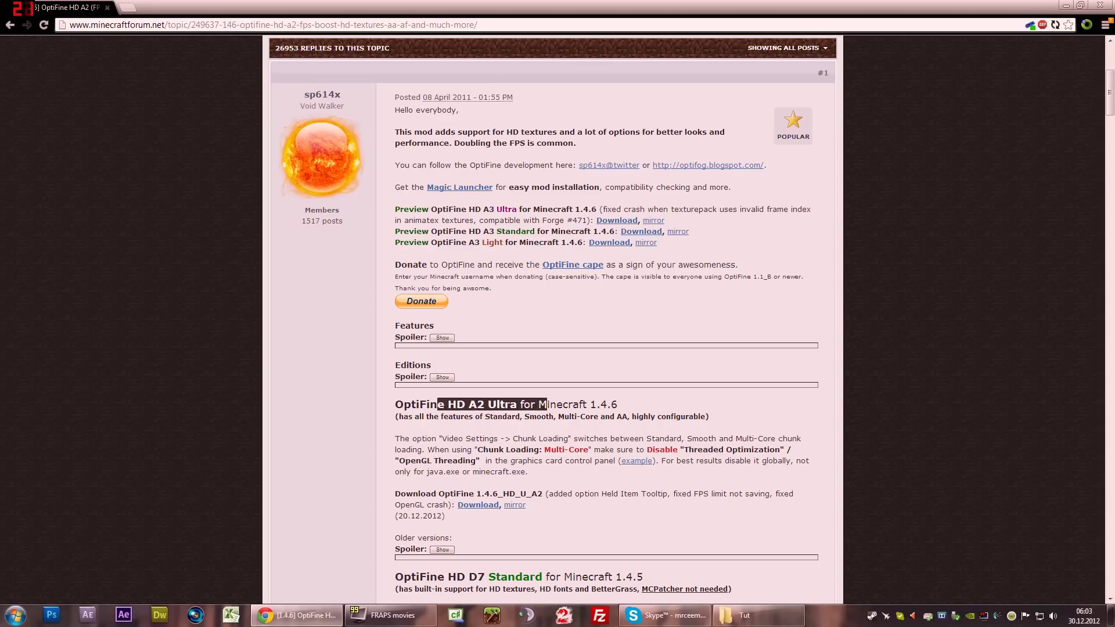
click(485, 511)
drag(413, 494, 532, 493)
click(532, 493)
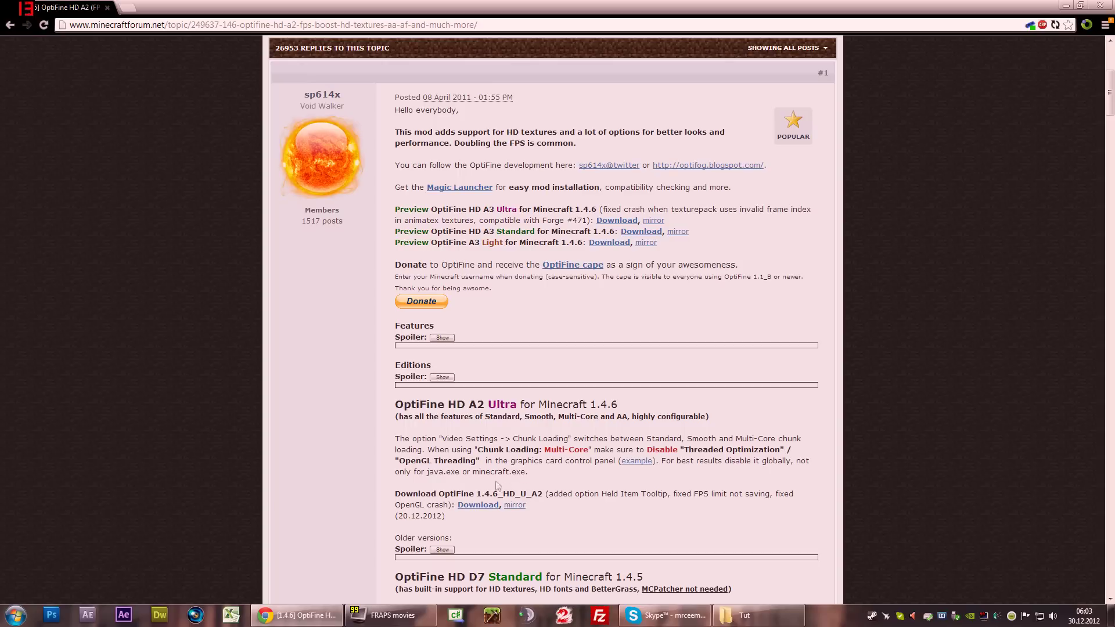
drag(430, 494, 554, 494)
click(554, 494)
click(1070, 4)
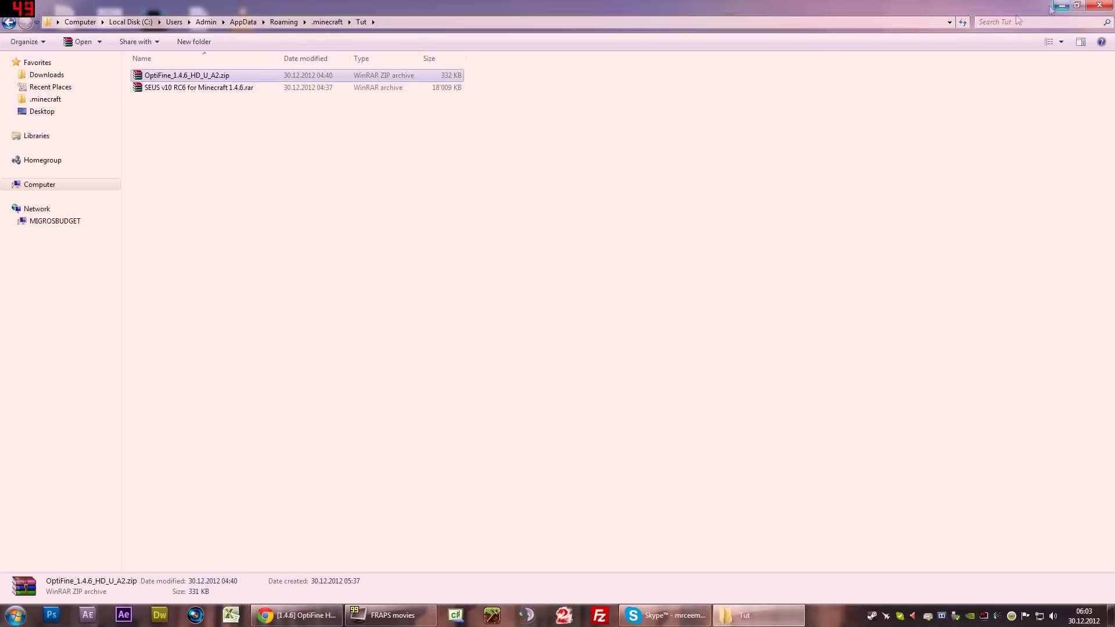
- Extract the SEUS v10 RC6 archive's contents into Tut and delete the original SEUS rar
click(212, 90)
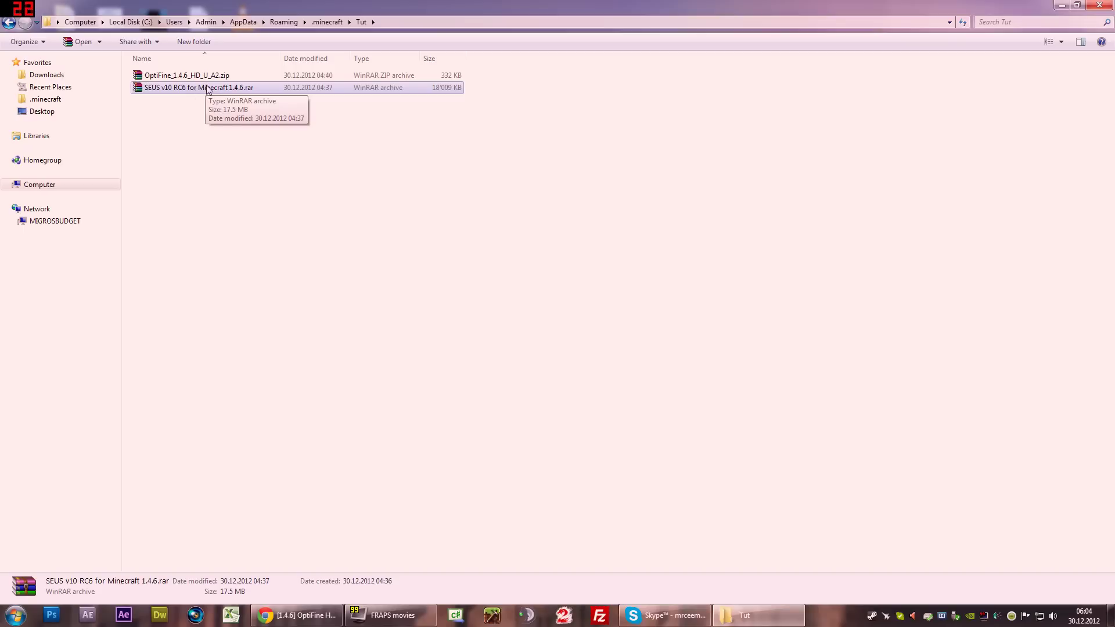
double_click(203, 91)
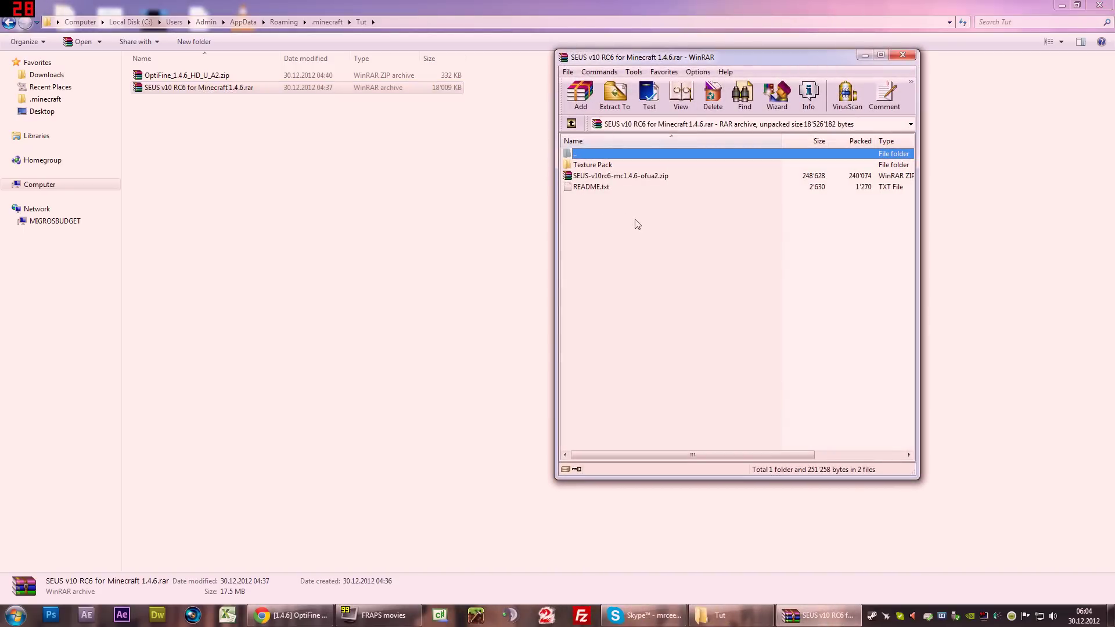
mouse_move(637, 224)
mouse_down()
mouse_move(572, 165)
mouse_move(590, 168)
mouse_move(386, 164)
mouse_move(341, 140)
mouse_up()
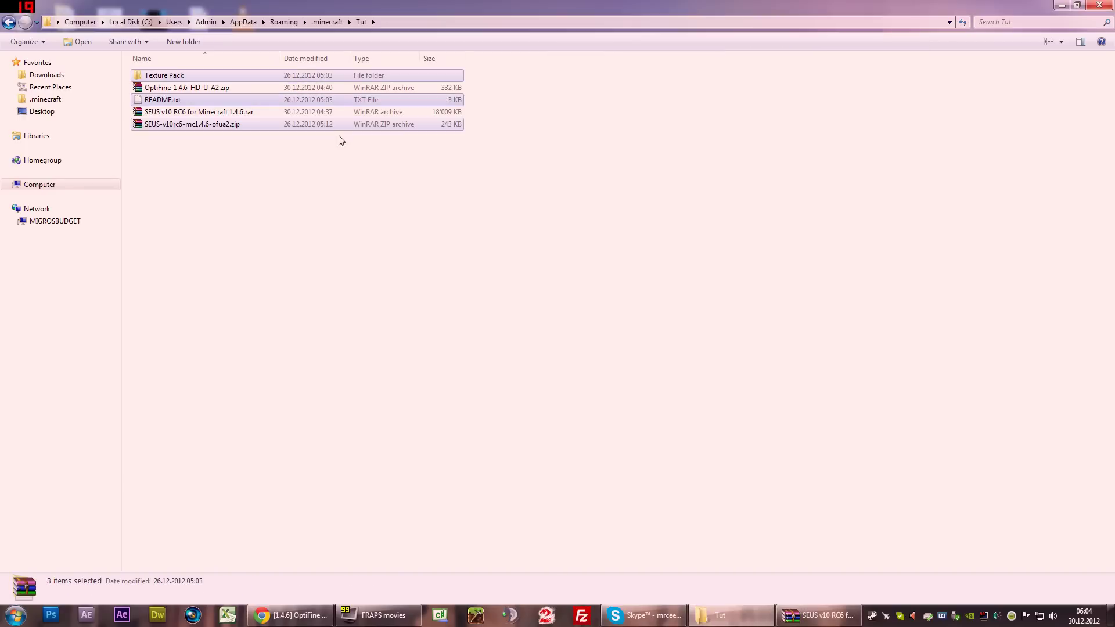
click(223, 113)
key(Delete)
key(Return)
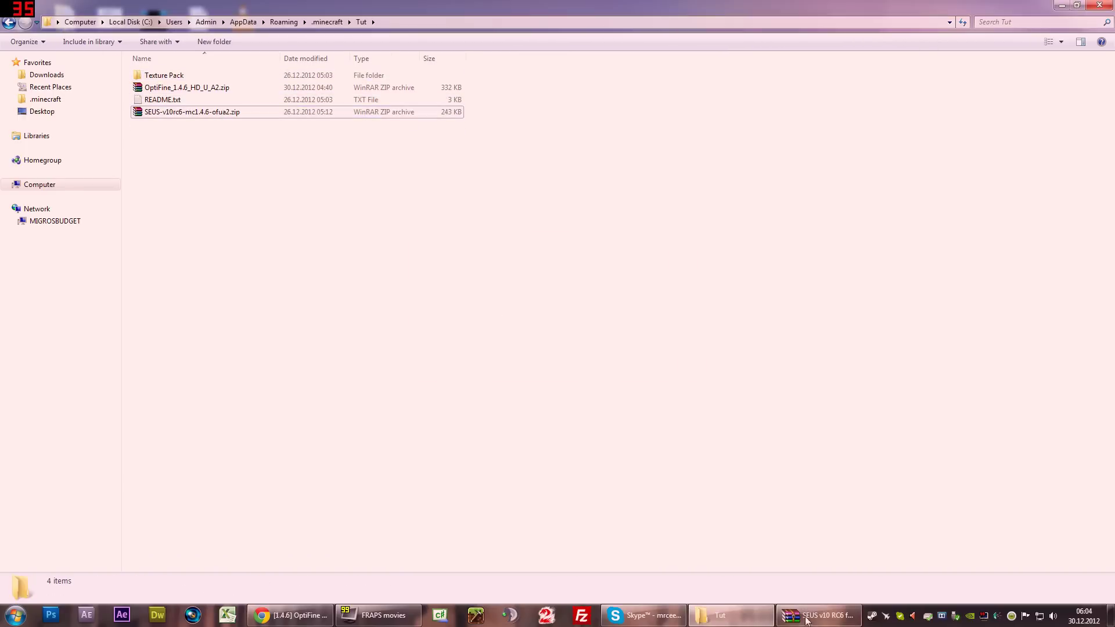
right_click(813, 615)
click(806, 584)
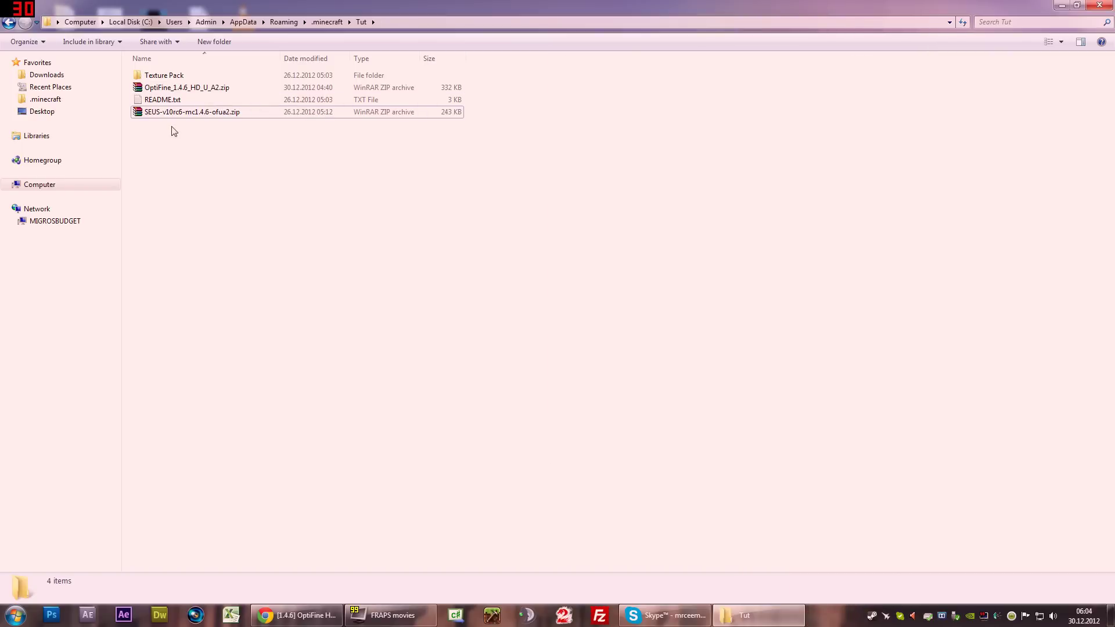
- Check Ovo - Rustic SEUS.zip in Texture Pack, then return to Tut and select README.txt
click(179, 82)
double_click(170, 80)
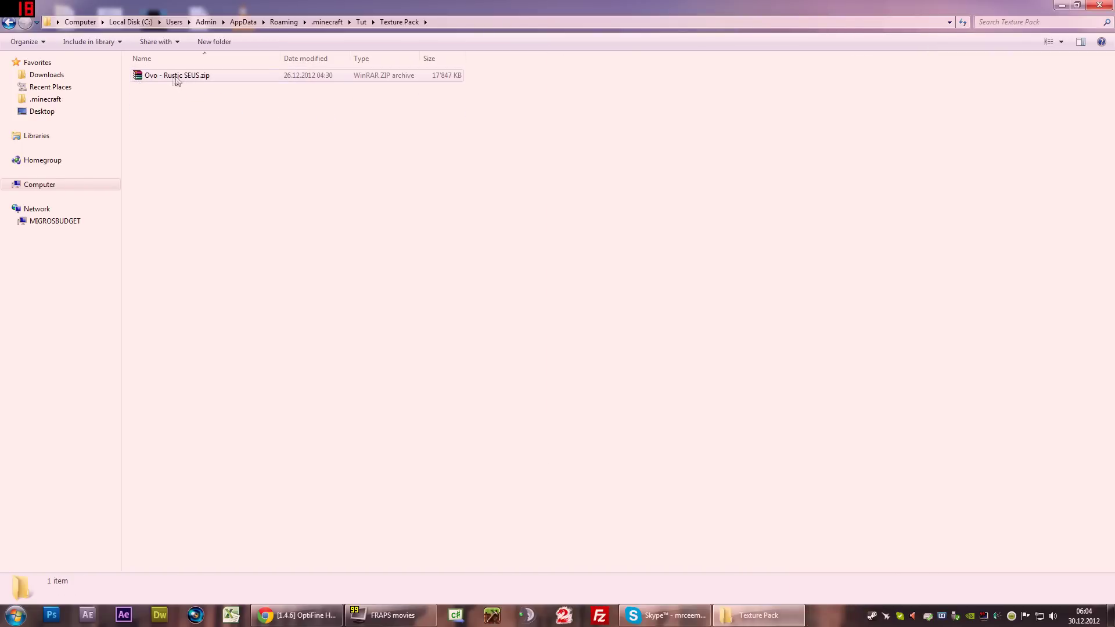
click(179, 80)
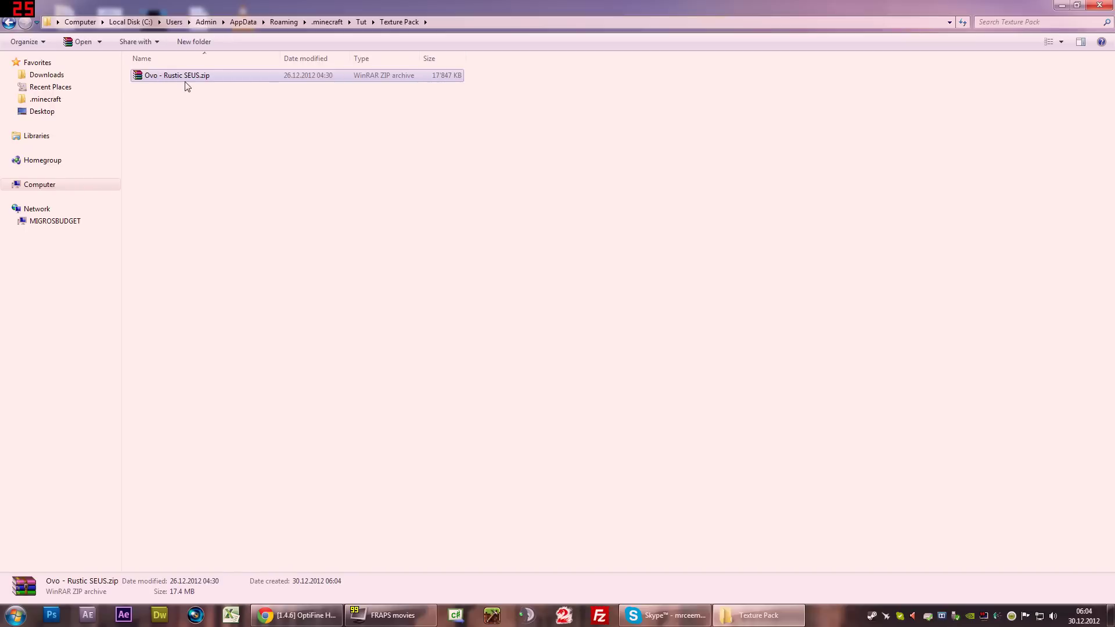
key(BackSpace)
click(180, 101)
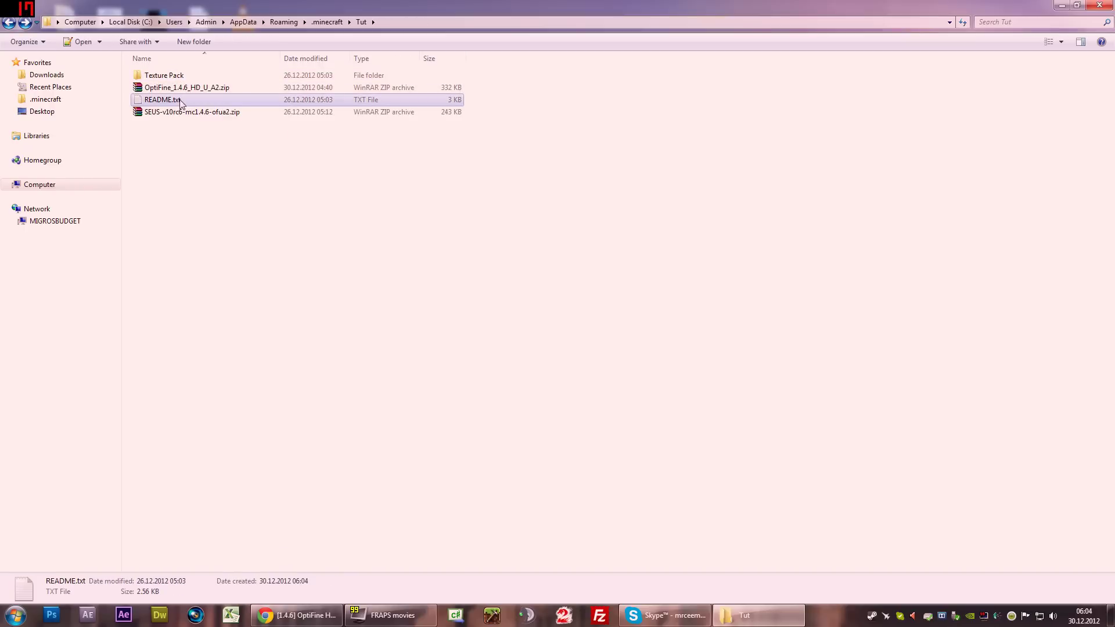
- Open README.txt in Notepad++ and highlight the Magic Launcher step and the A–F video settings
double_click(180, 101)
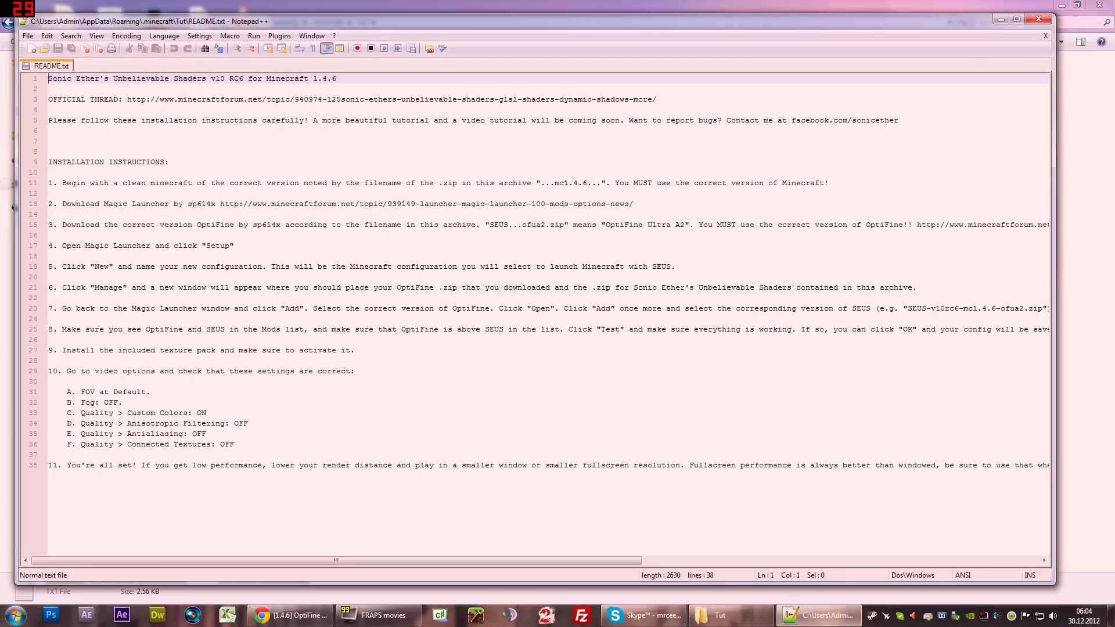
drag(128, 308, 197, 308)
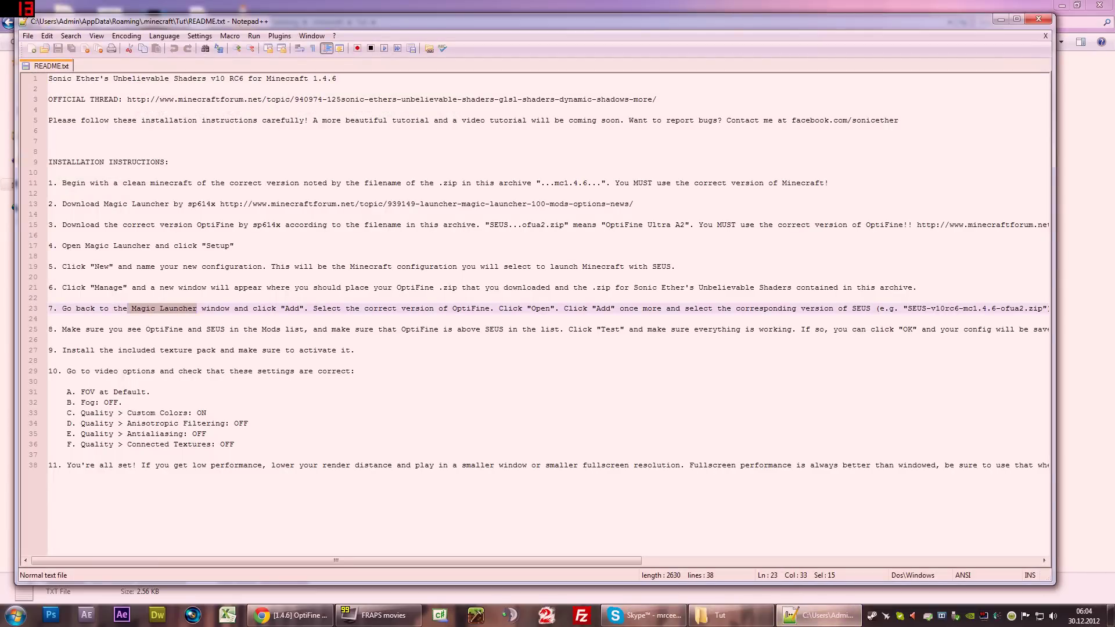
click(201, 309)
key(Down)
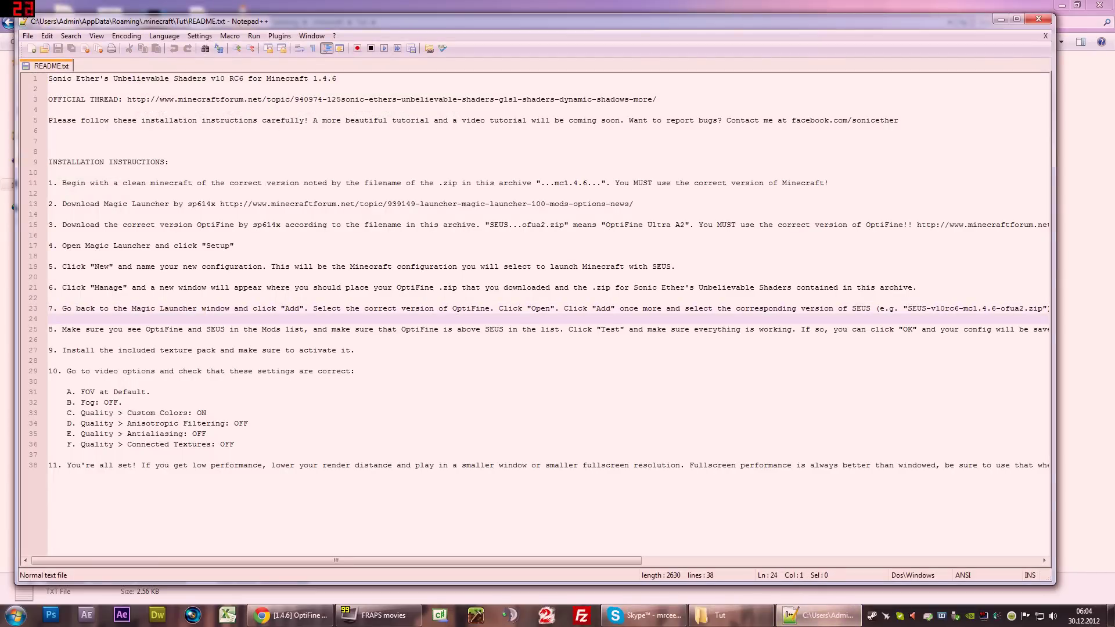
mouse_move(234, 444)
mouse_down()
mouse_move(87, 413)
mouse_move(49, 392)
mouse_up()
click(181, 404)
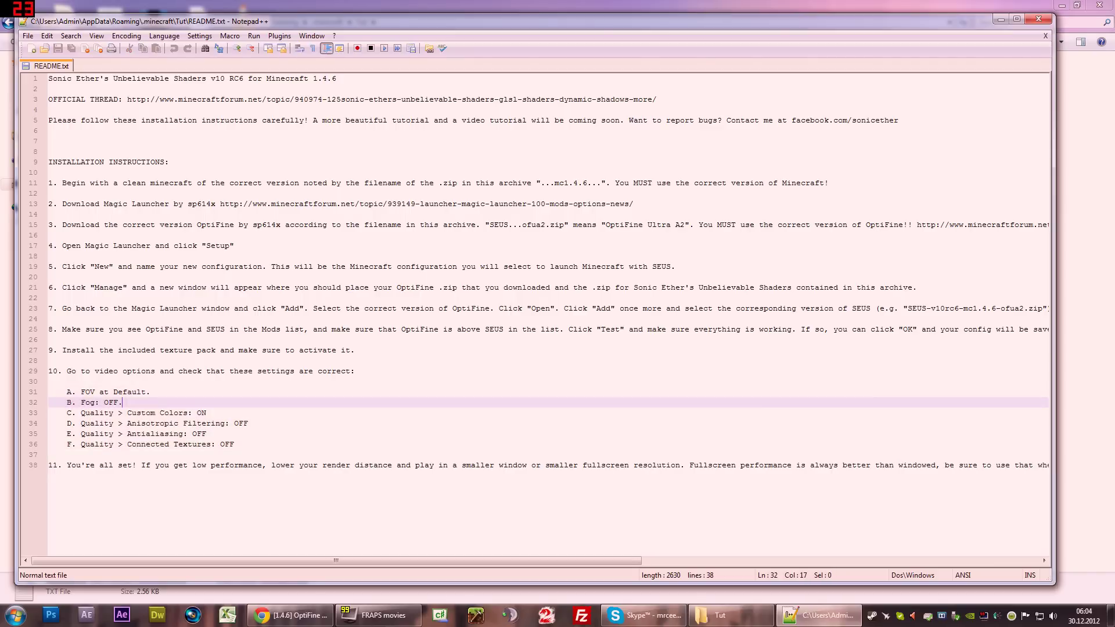
drag(234, 444, 78, 400)
click(122, 403)
drag(234, 445, 48, 392)
click(173, 398)
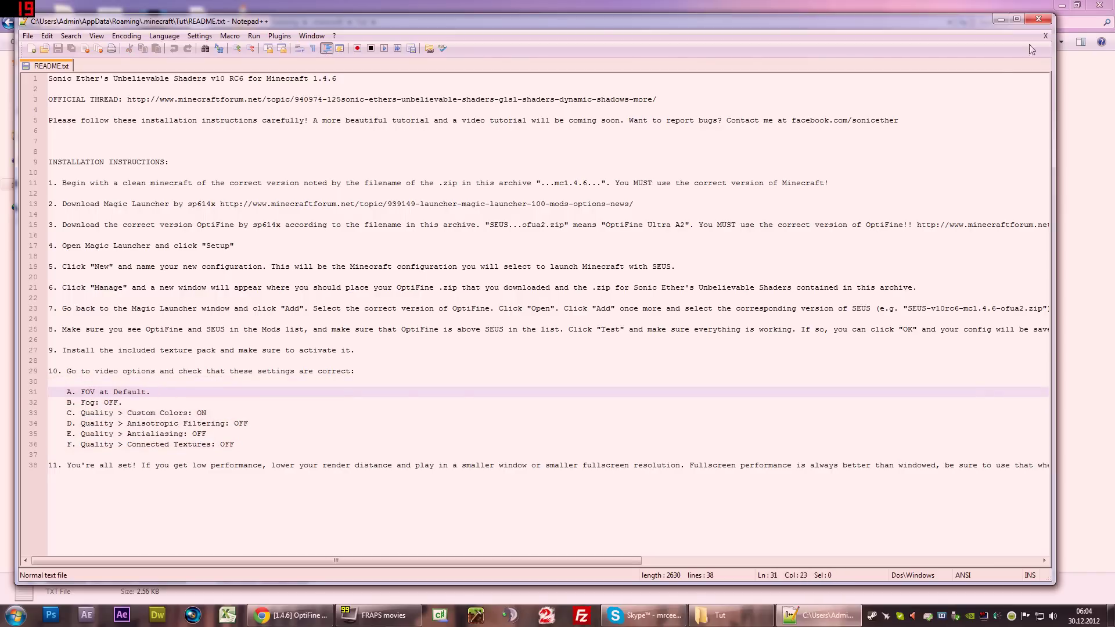
- Close the README and open SEUS-v10rc6-mc1.4.6-ofua2.zip to view its shaders folder and class files
click(1039, 19)
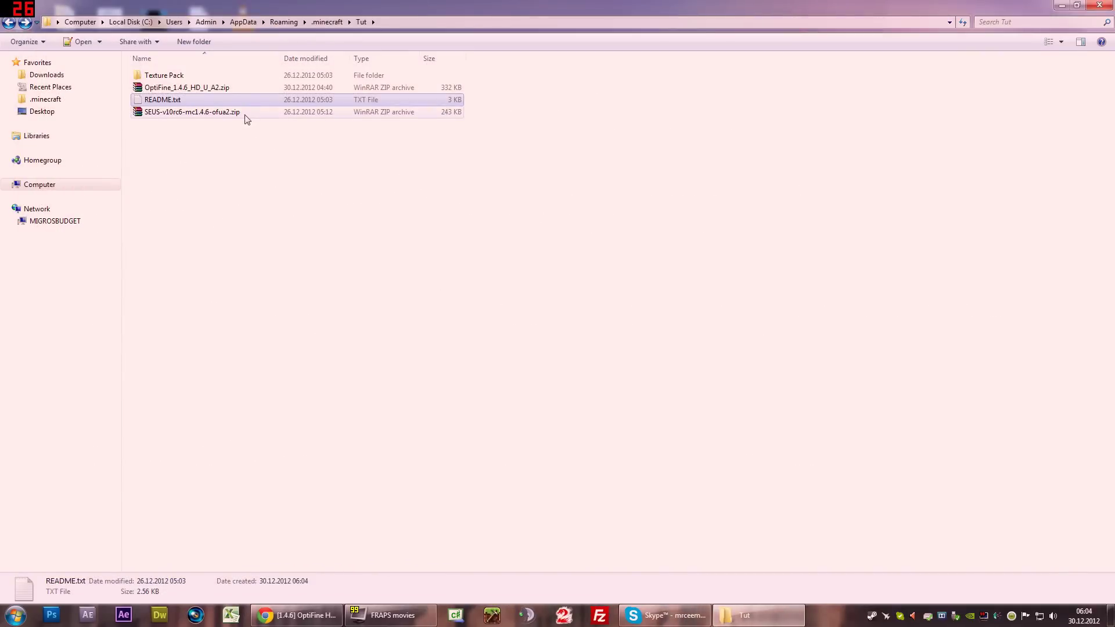
double_click(234, 114)
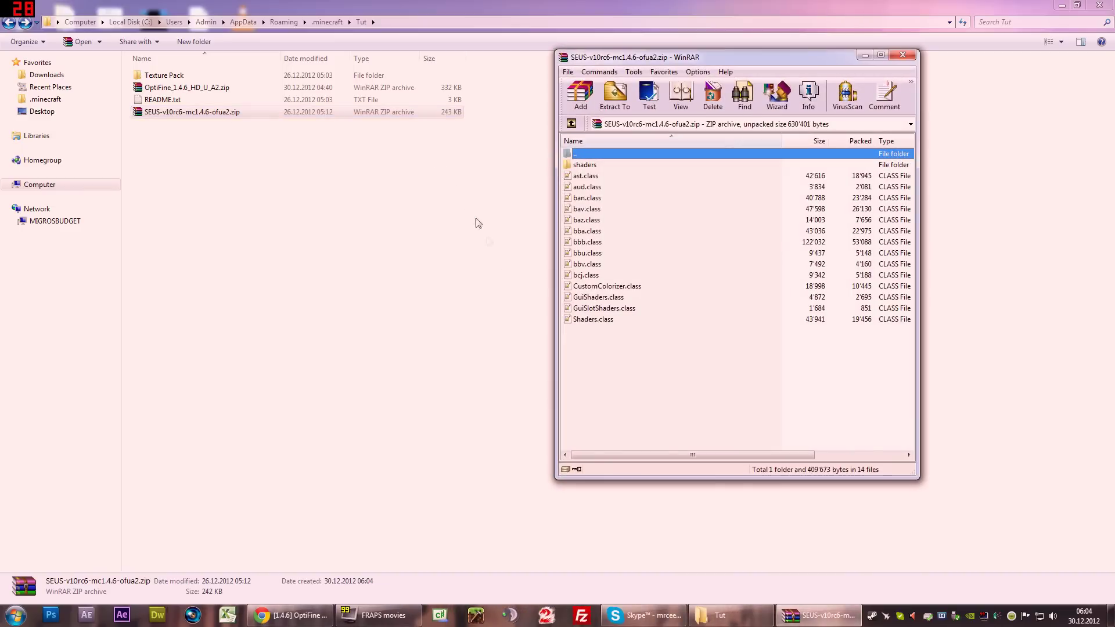
mouse_move(611, 361)
mouse_down()
mouse_move(575, 255)
mouse_move(568, 158)
mouse_up()
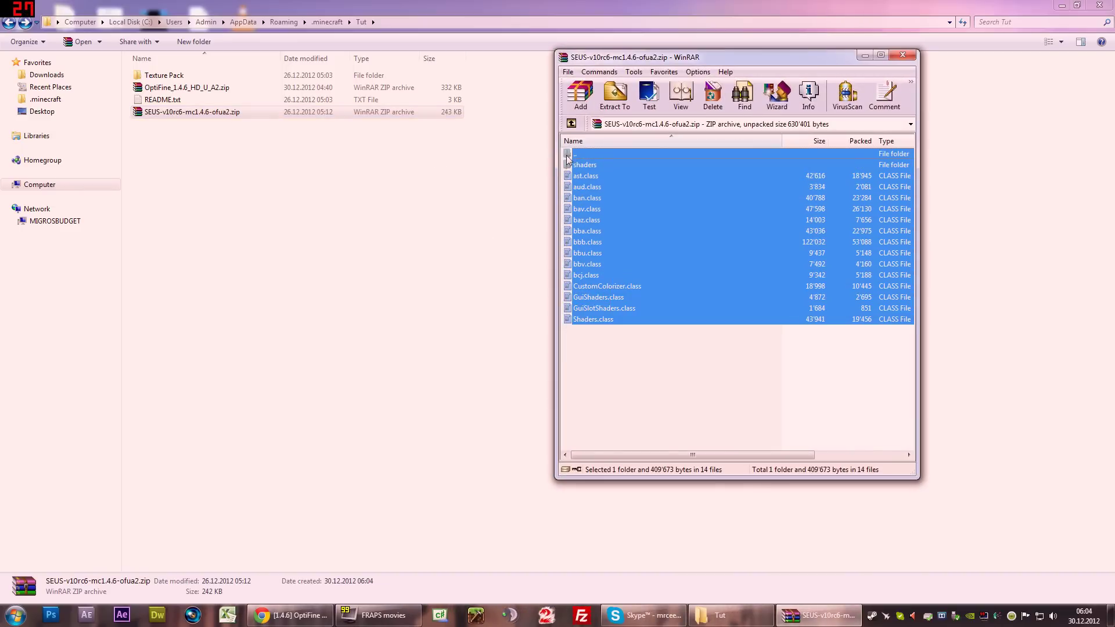
click(631, 349)
- Close the SEUS archive and open bin\minecraft.jar in WinRAR
click(903, 54)
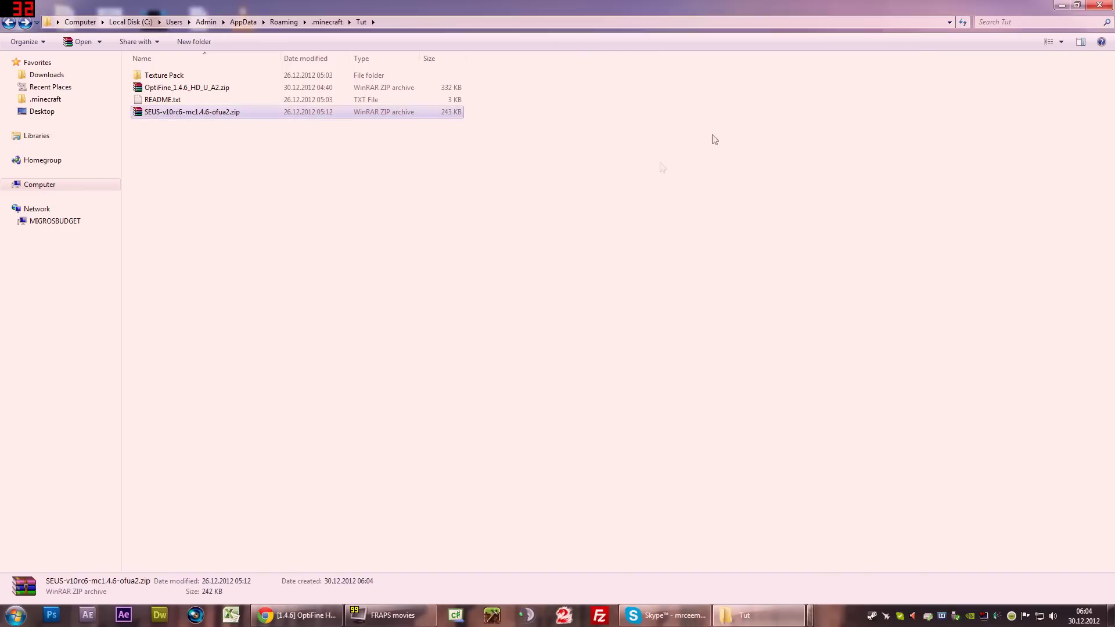
click(541, 236)
key(BackSpace)
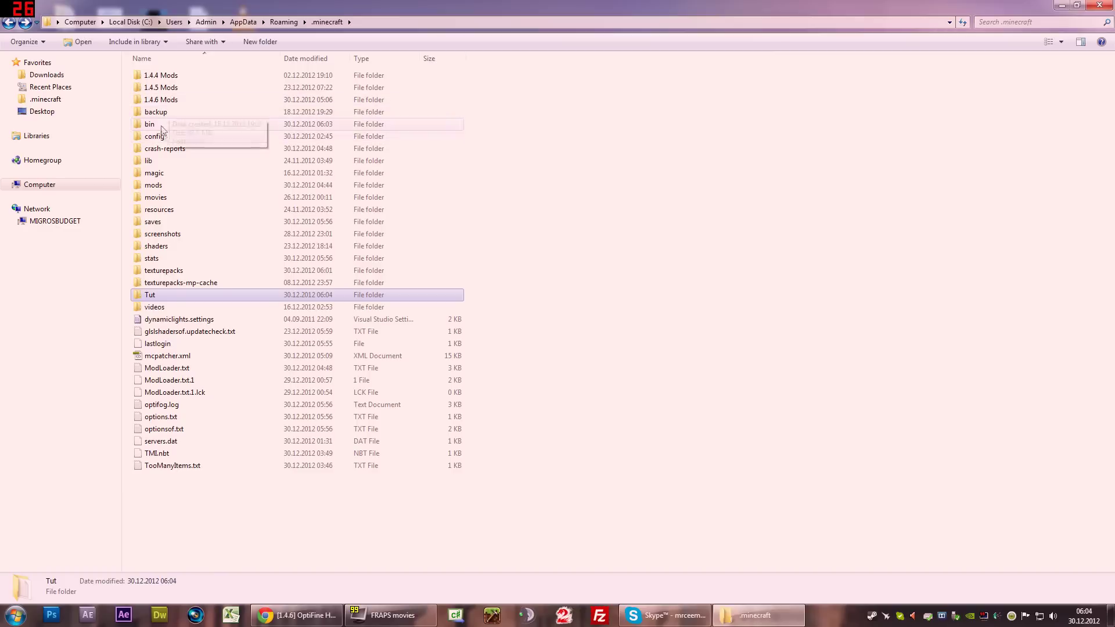
double_click(173, 125)
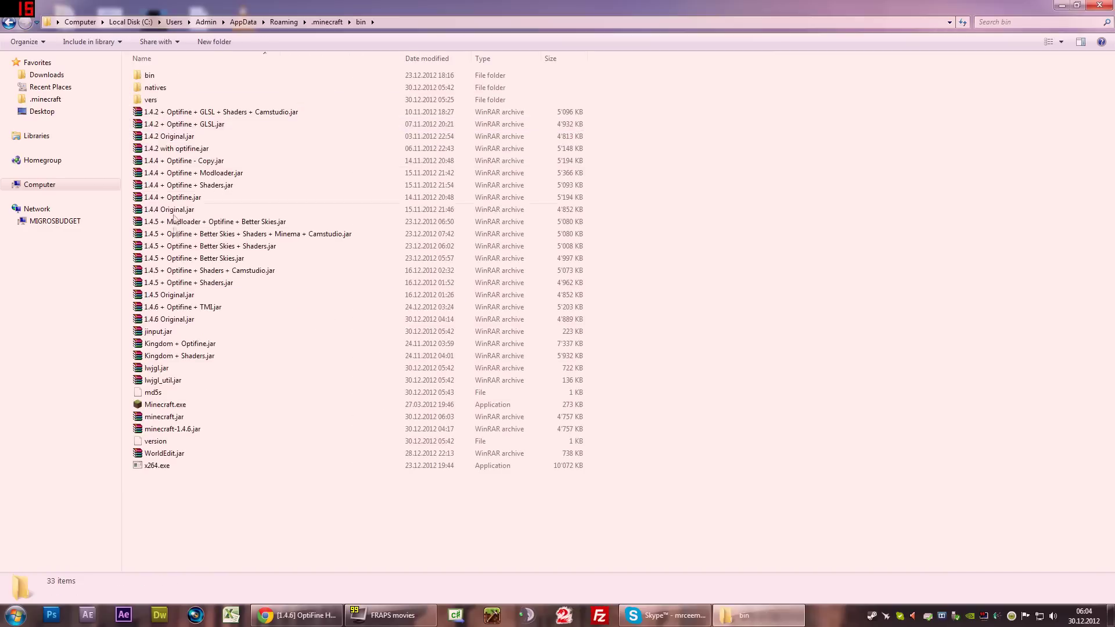
double_click(176, 420)
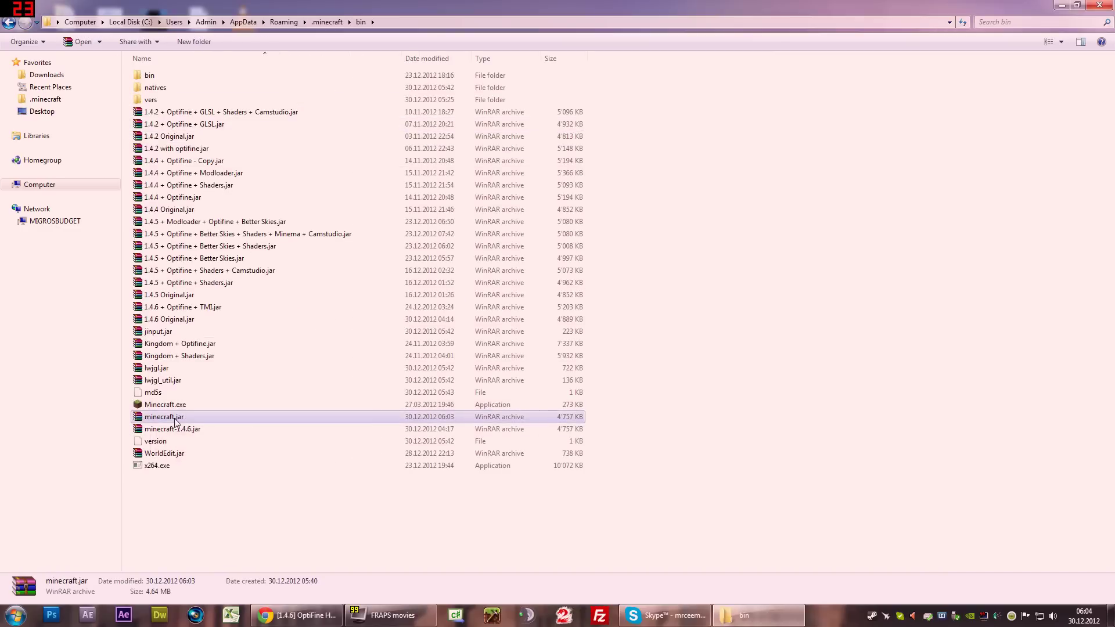
- Open OptiFine_1.4.6_HD_U_A2.zip from the Tut folder alongside minecraft.jar
click(283, 468)
key(BackSpace)
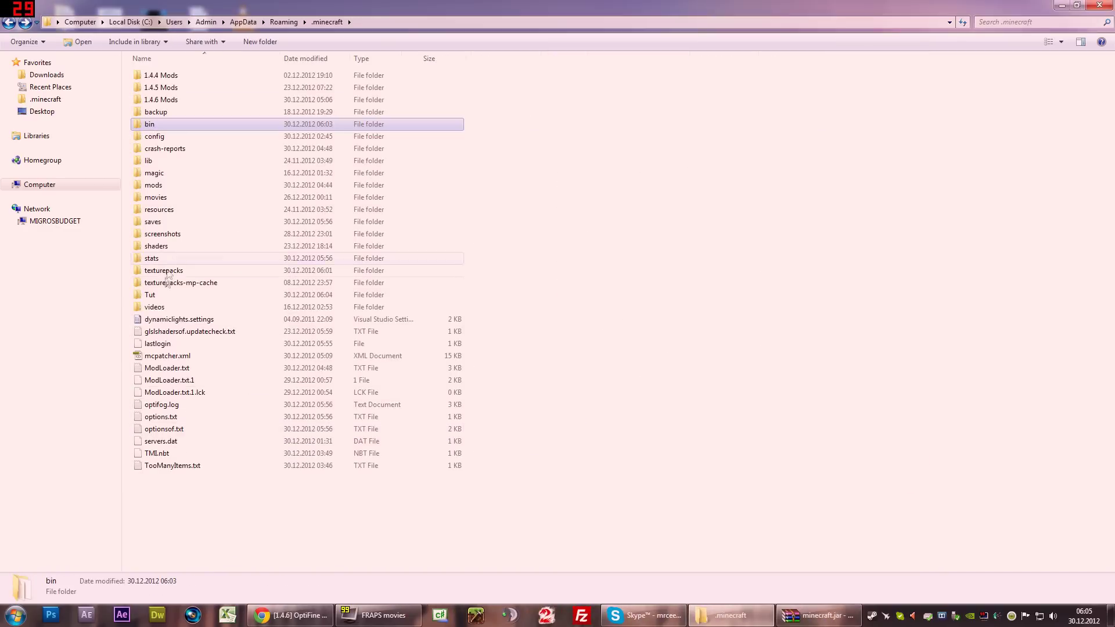
double_click(162, 297)
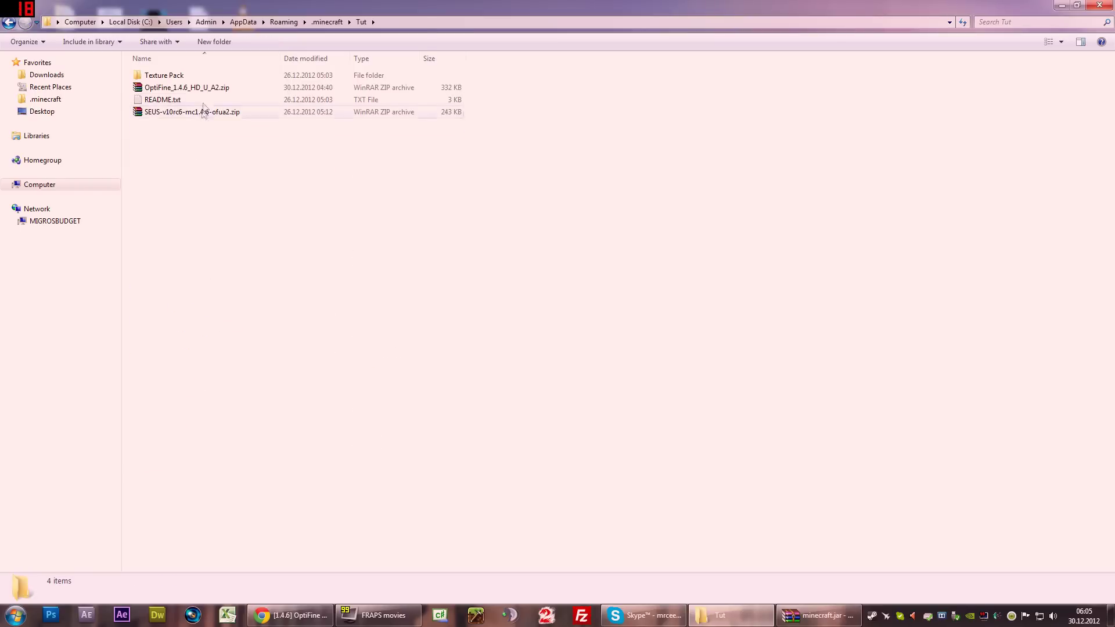
click(213, 88)
double_click(213, 89)
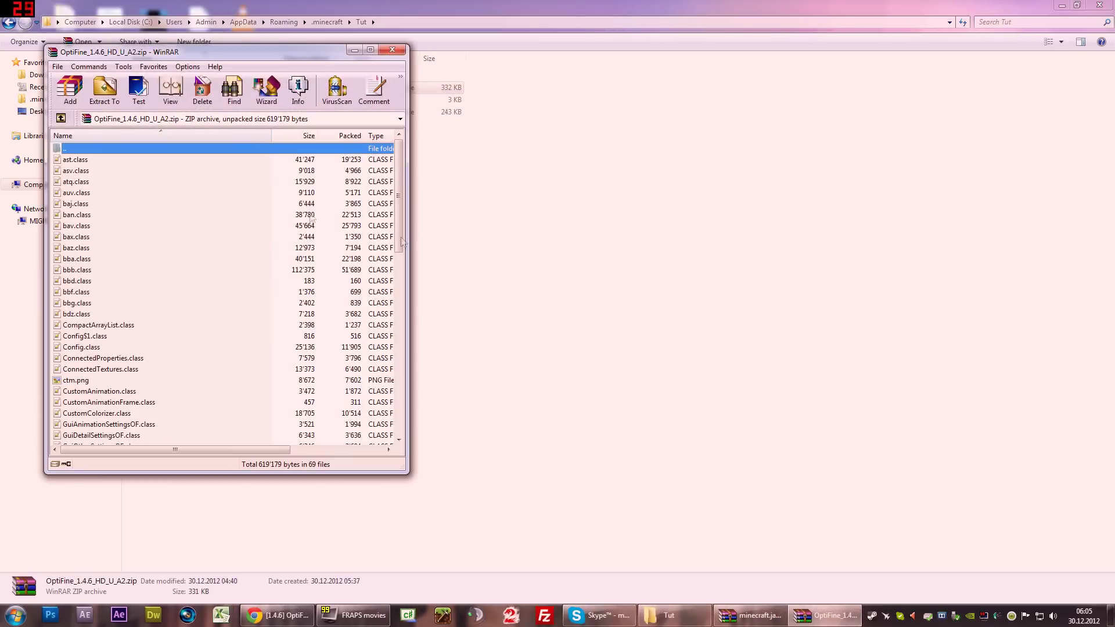
click(749, 616)
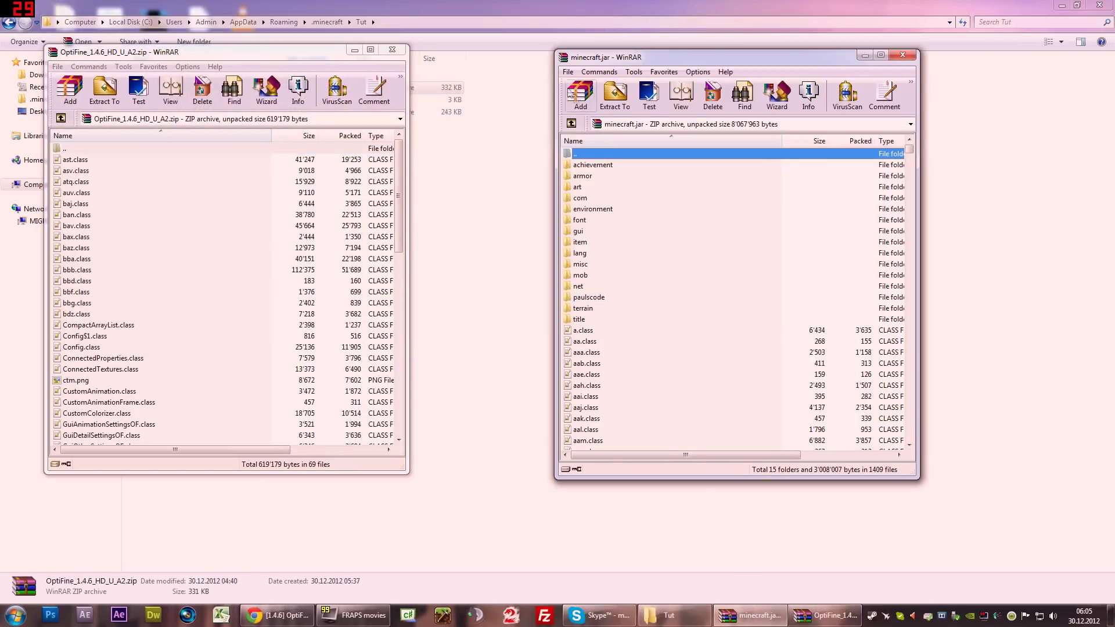
- Copy all 69 OptiFine files into minecraft.jar and close the OptiFine archive
click(225, 260)
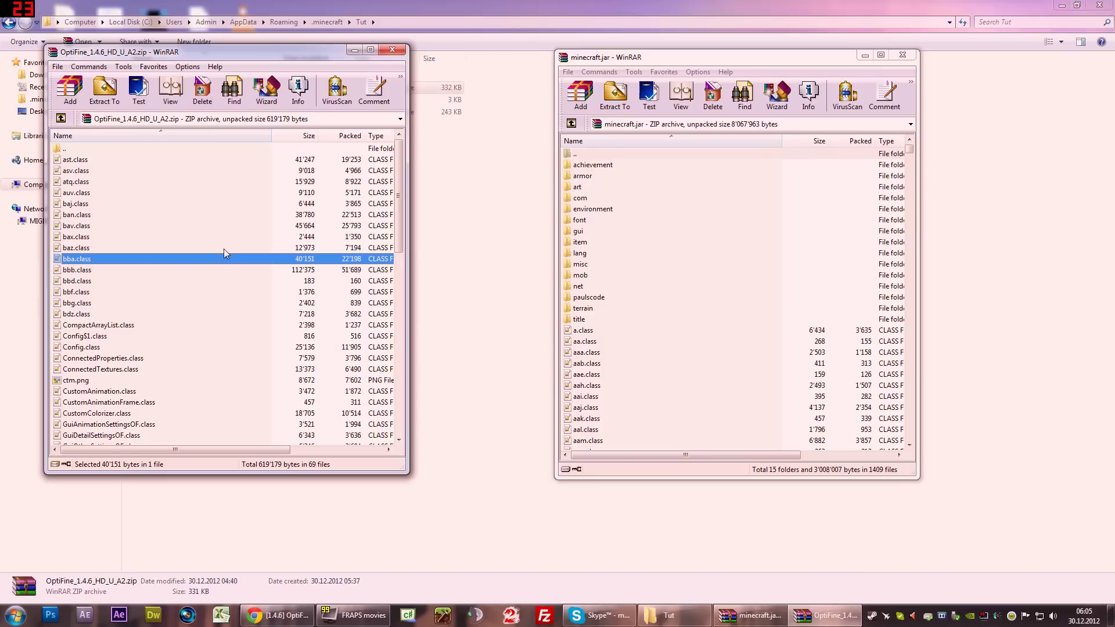
key(ctrl+a)
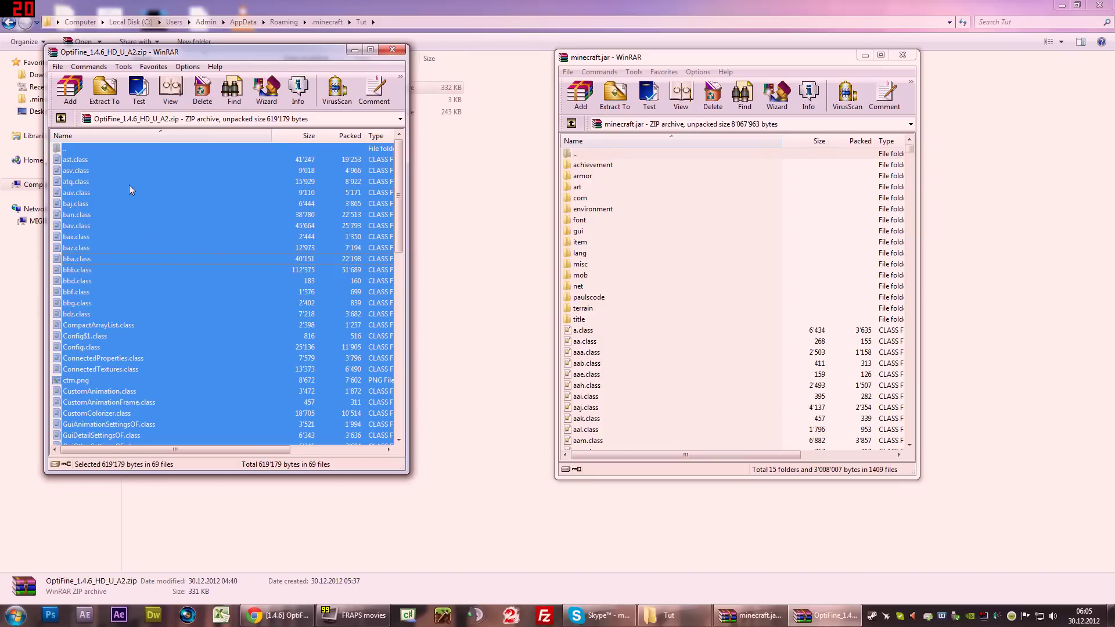
mouse_move(193, 267)
mouse_down()
mouse_move(518, 349)
mouse_move(676, 373)
mouse_up()
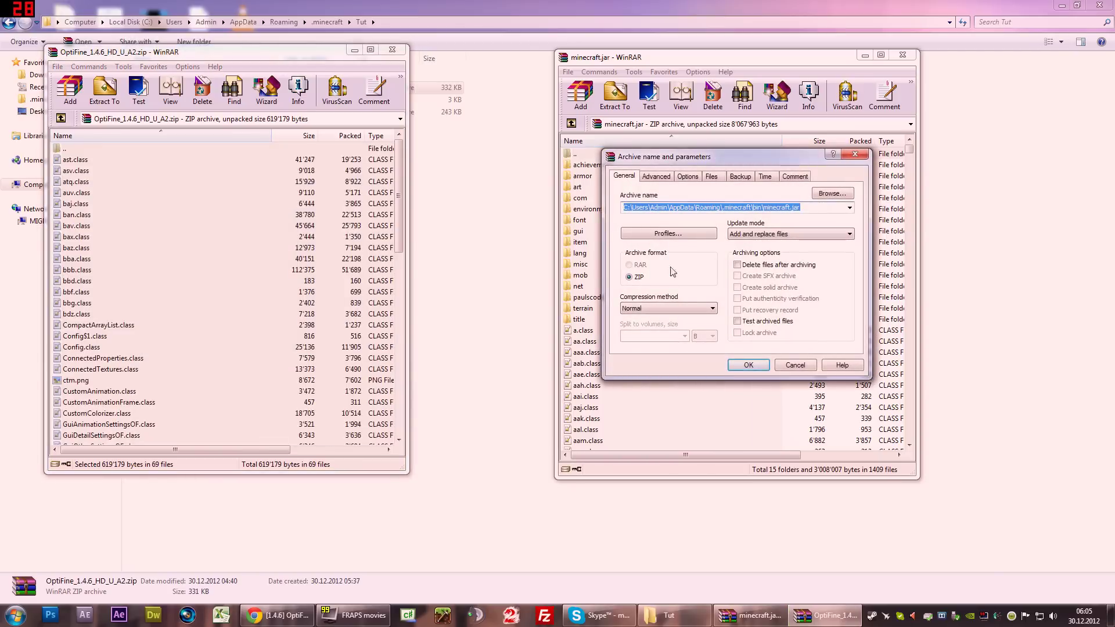
click(738, 365)
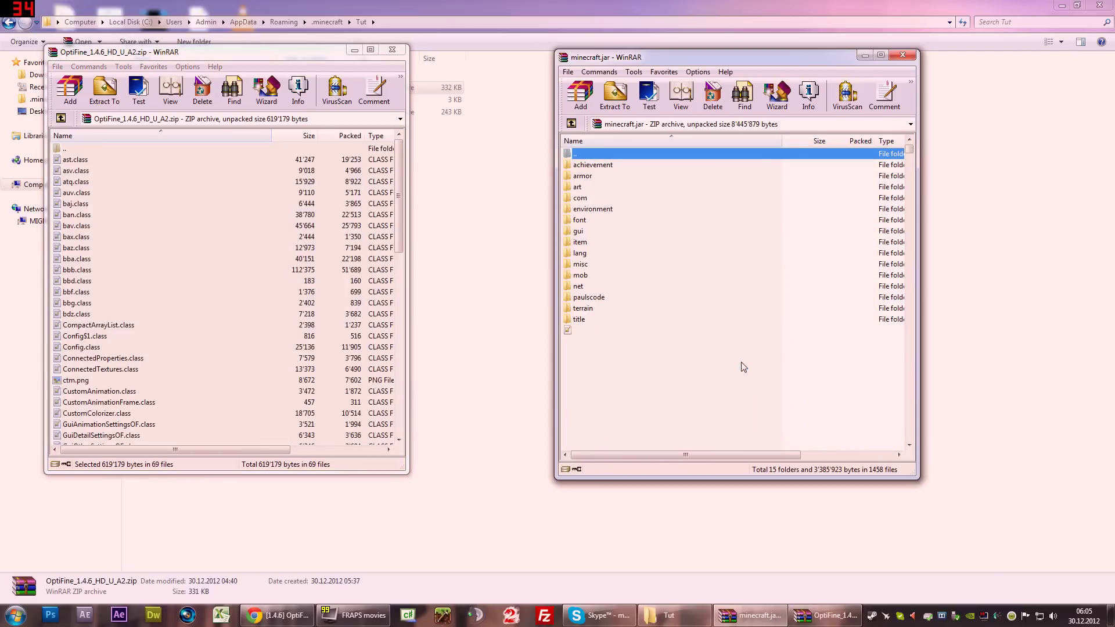
click(300, 66)
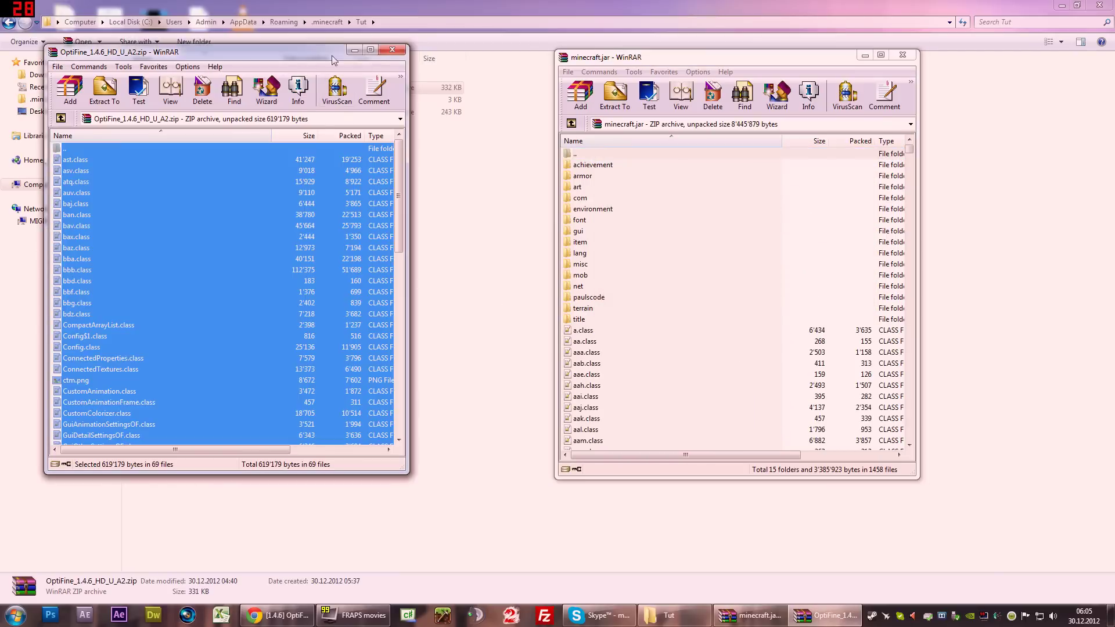
click(391, 50)
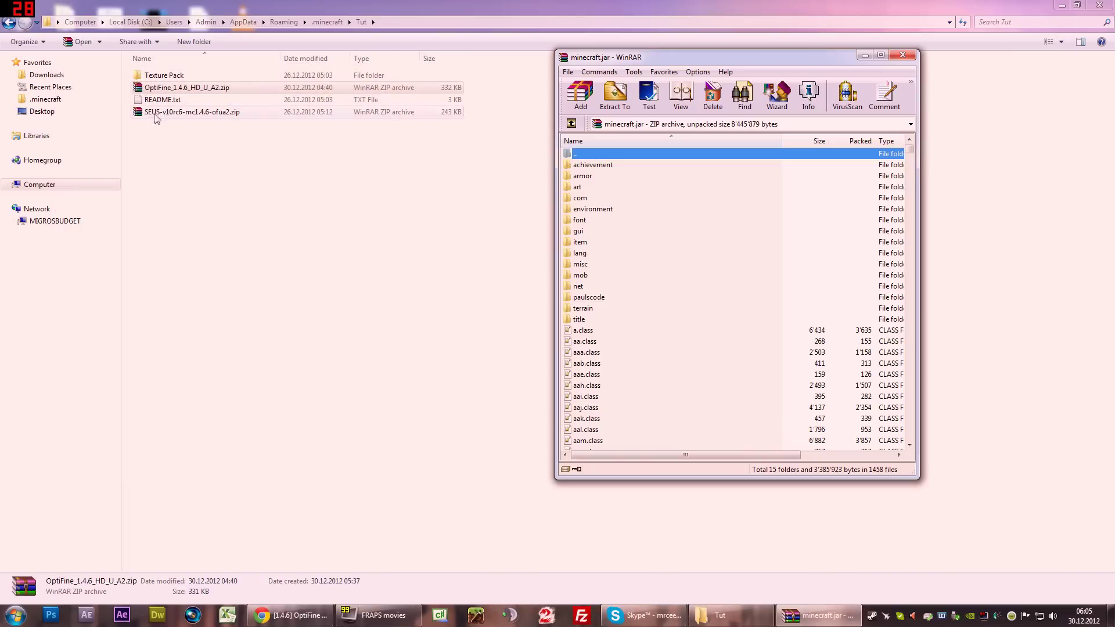
- Copy the SEUS zip's shaders folder and class files into minecraft.jar, then close the SEUS archive
click(161, 114)
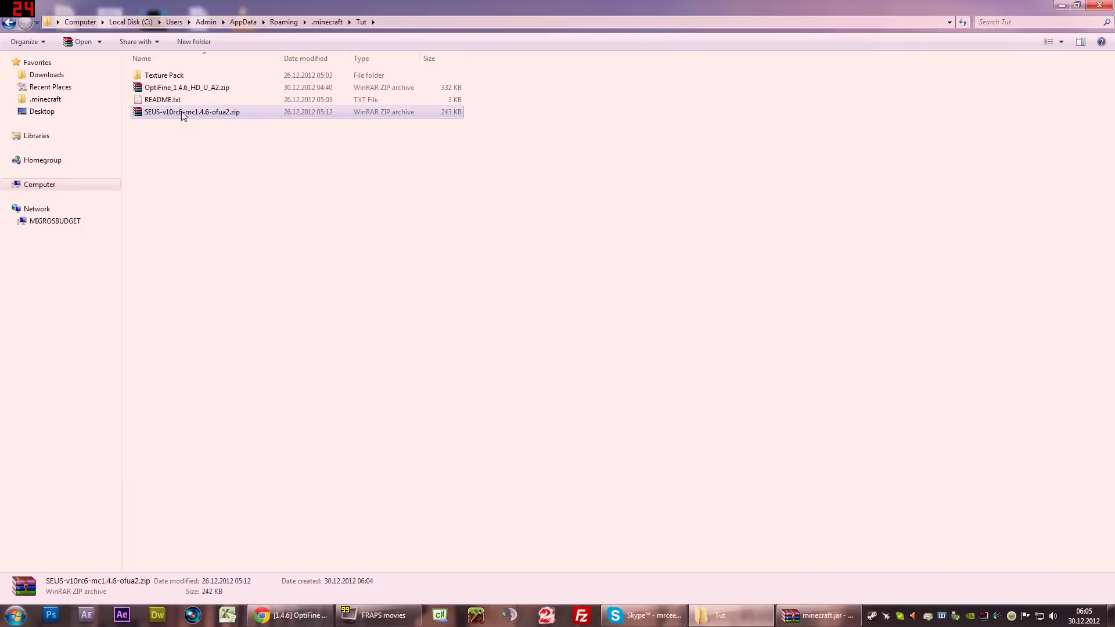
double_click(182, 113)
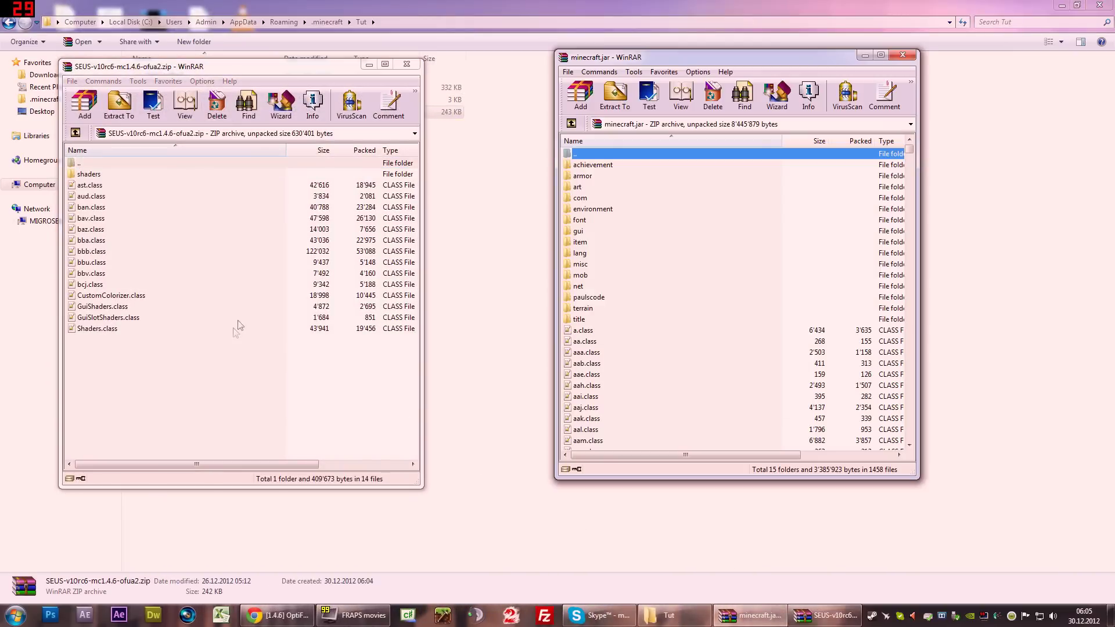
drag(244, 380, 72, 158)
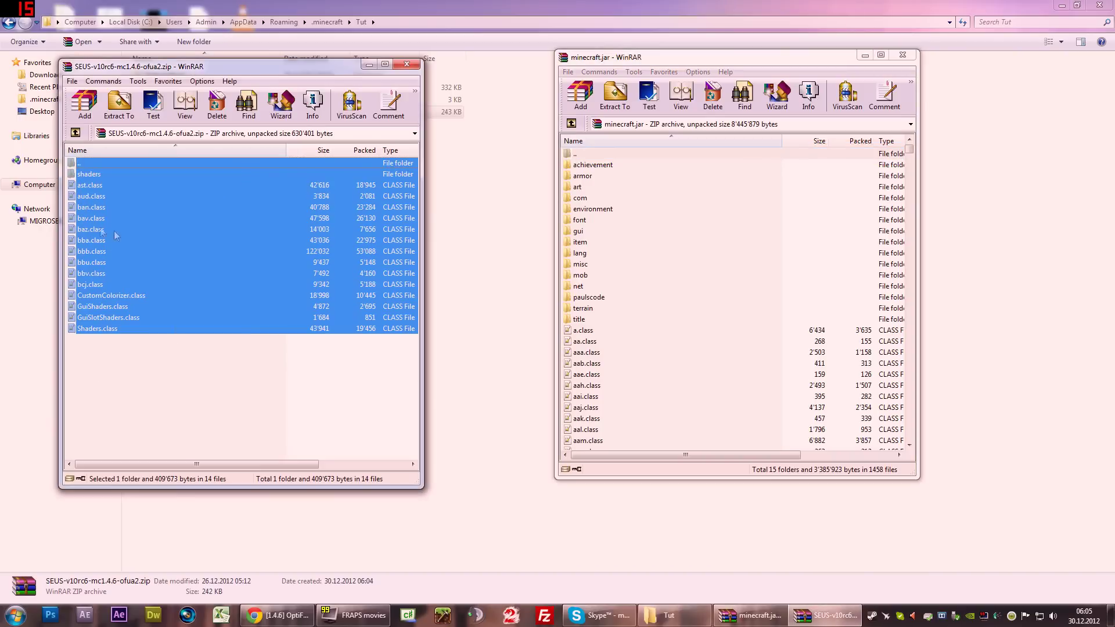
drag(704, 398, 711, 389)
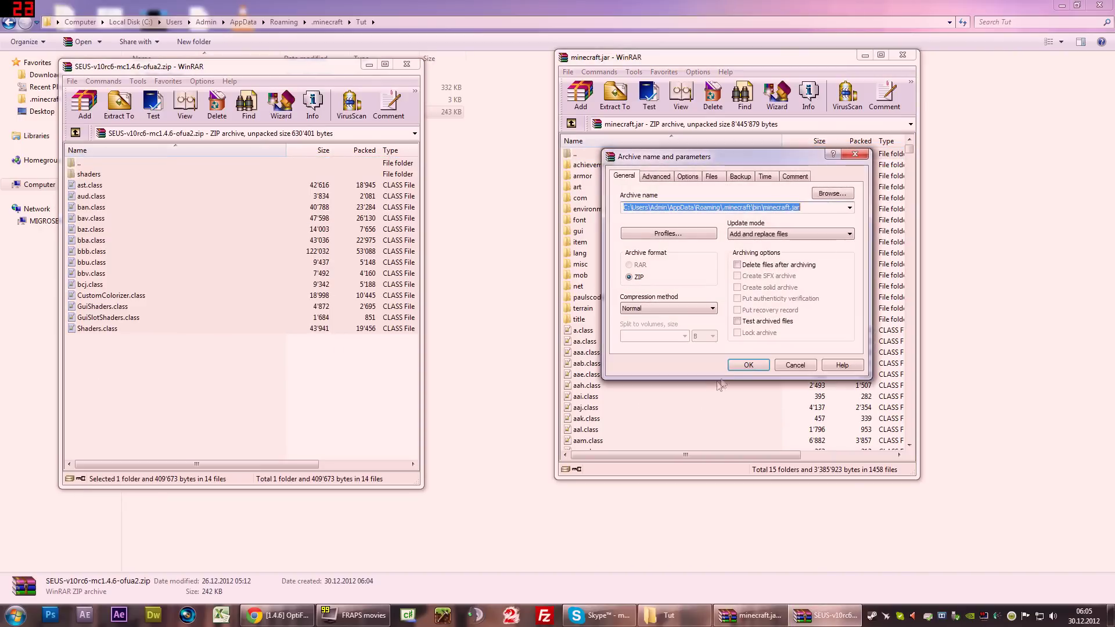
click(749, 365)
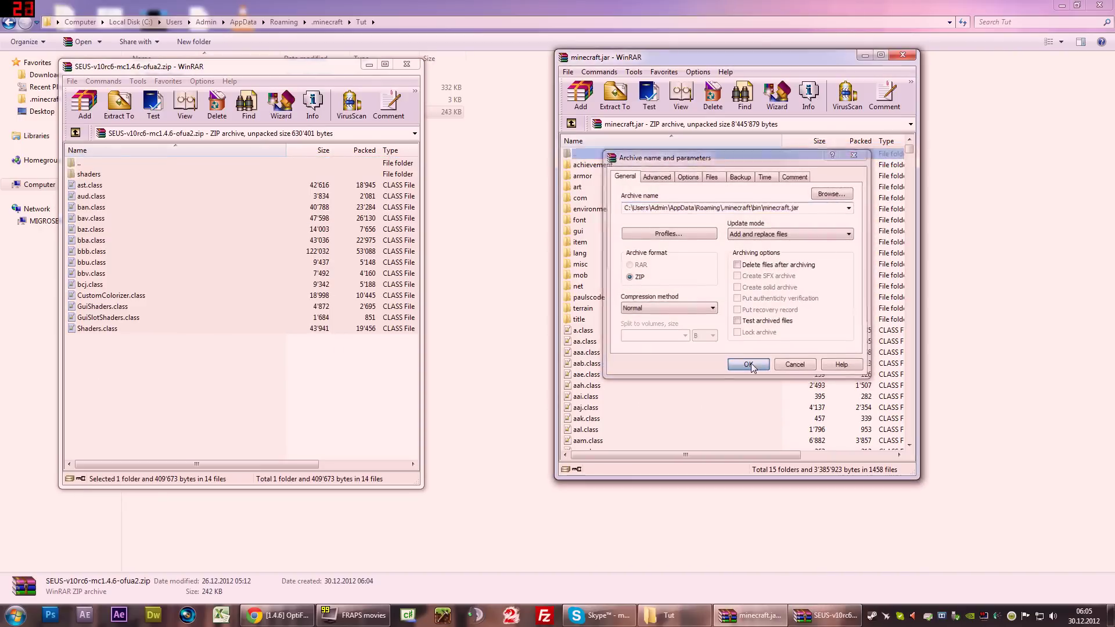
click(407, 64)
- Close minecraft.jar, open Ovo - Rustic SEUS.zip from Texture Pack, and preview terrain.png
click(909, 56)
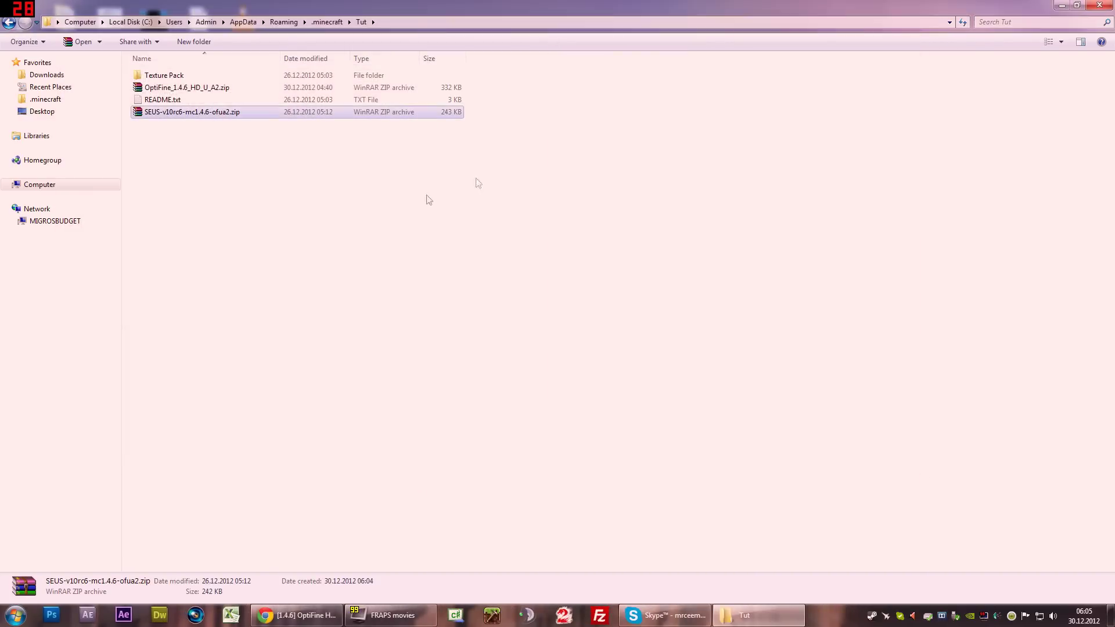
double_click(189, 80)
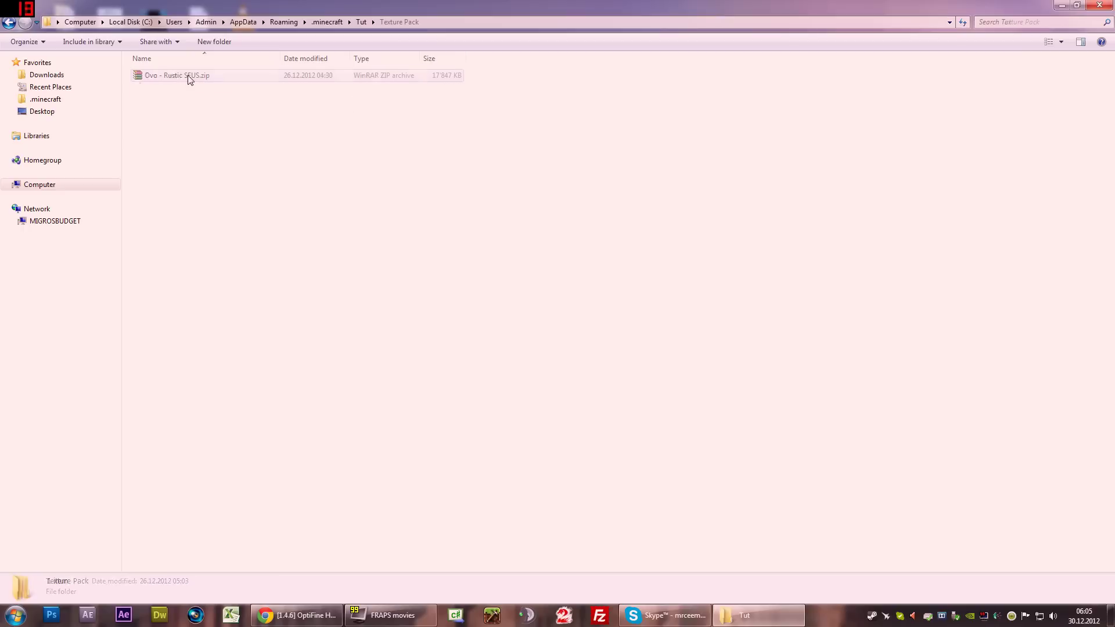
click(200, 78)
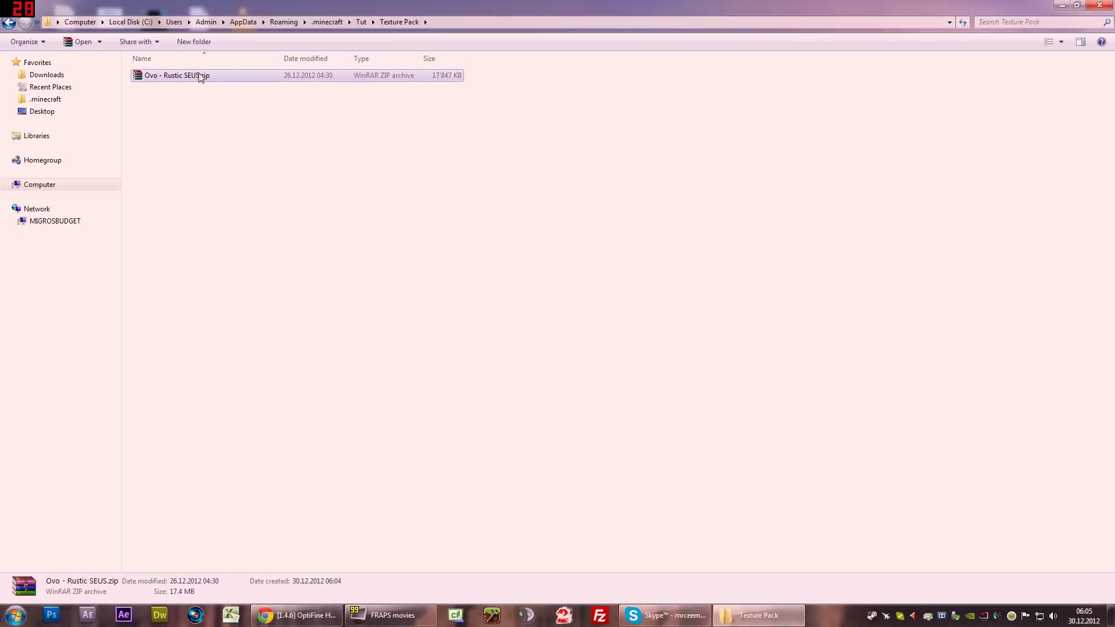
click(190, 113)
click(171, 78)
double_click(186, 80)
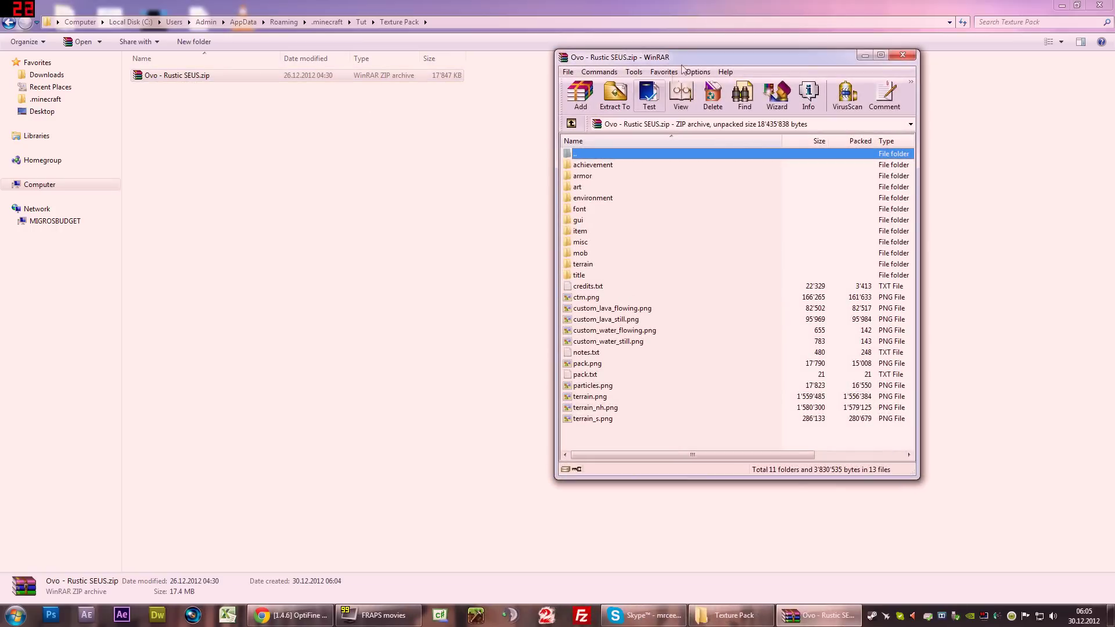
drag(682, 63, 585, 57)
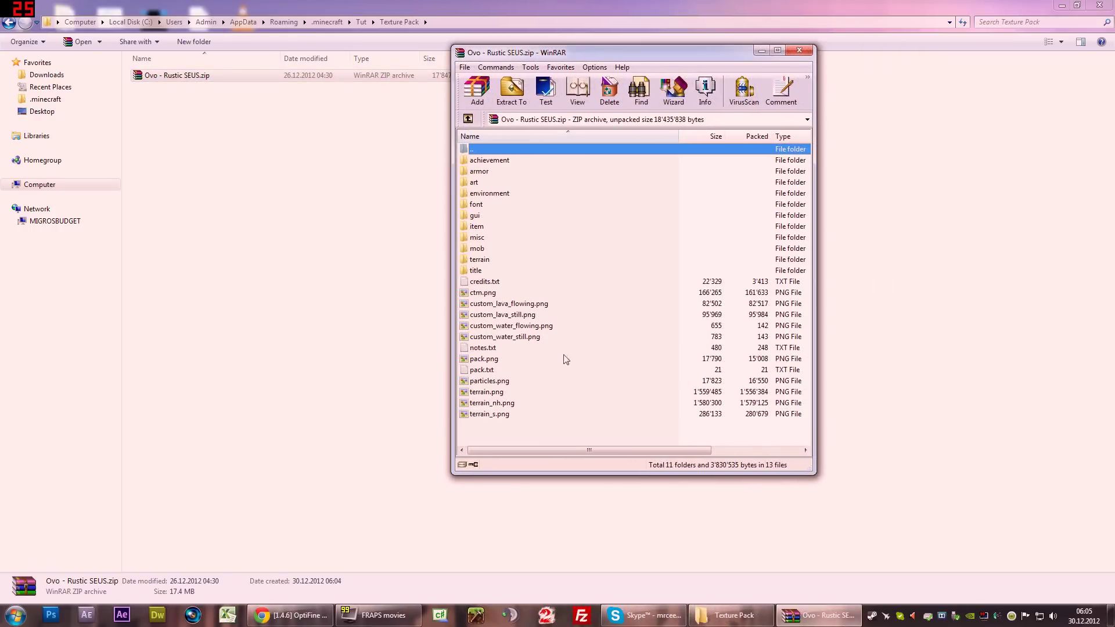
click(495, 393)
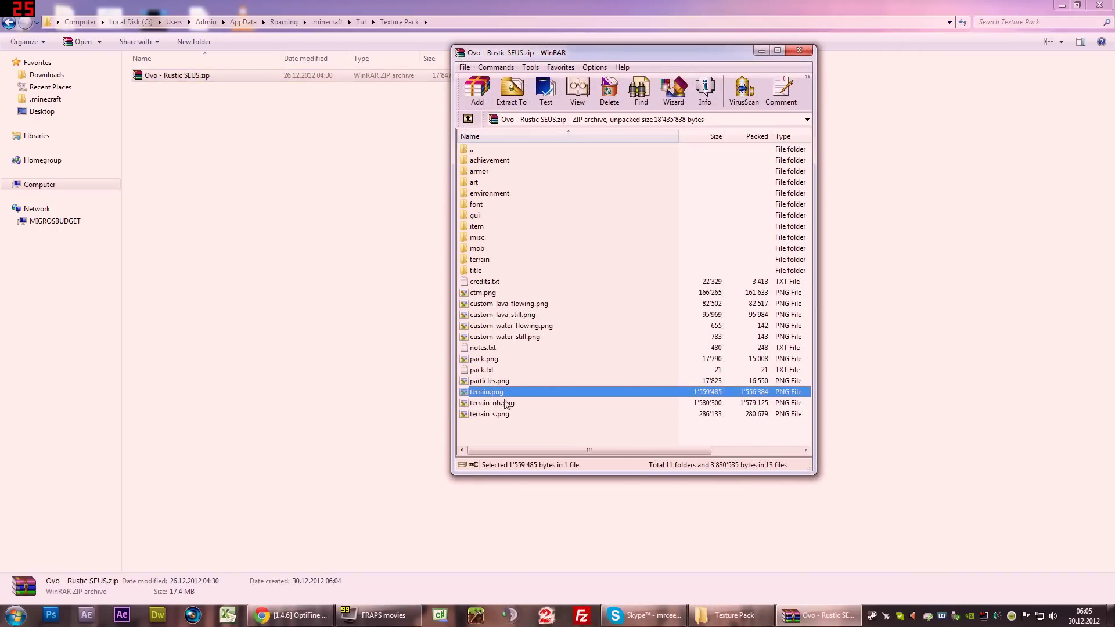
double_click(499, 394)
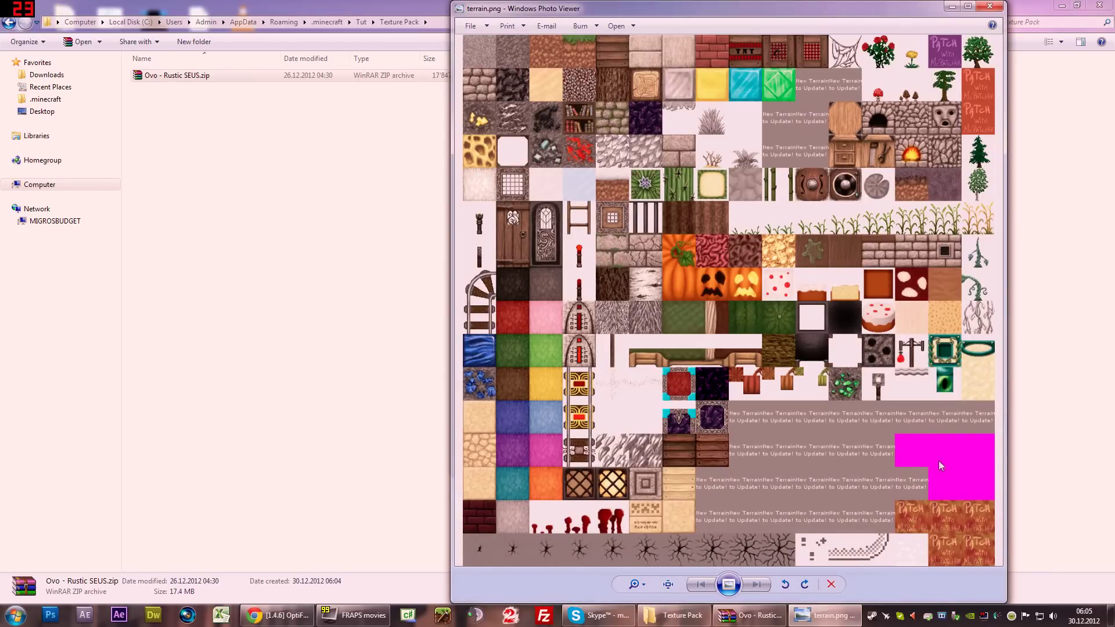
- Zoom into terrain.png's magenta tile, zoom back out, and close Photo Viewer
scroll(936, 464, up, 5)
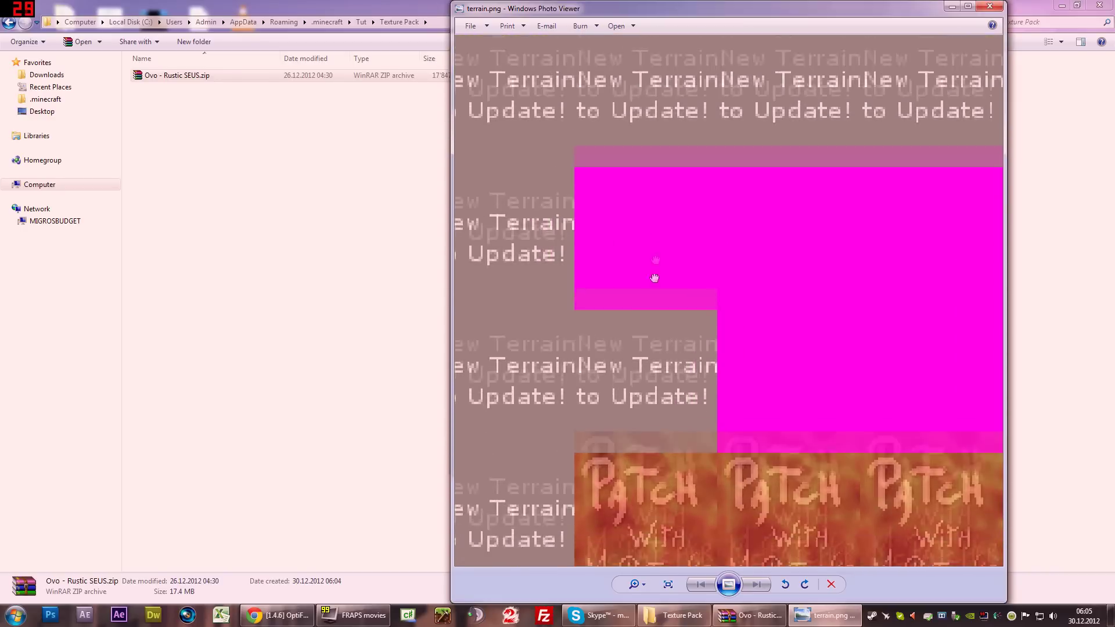
scroll(654, 277, down, 5)
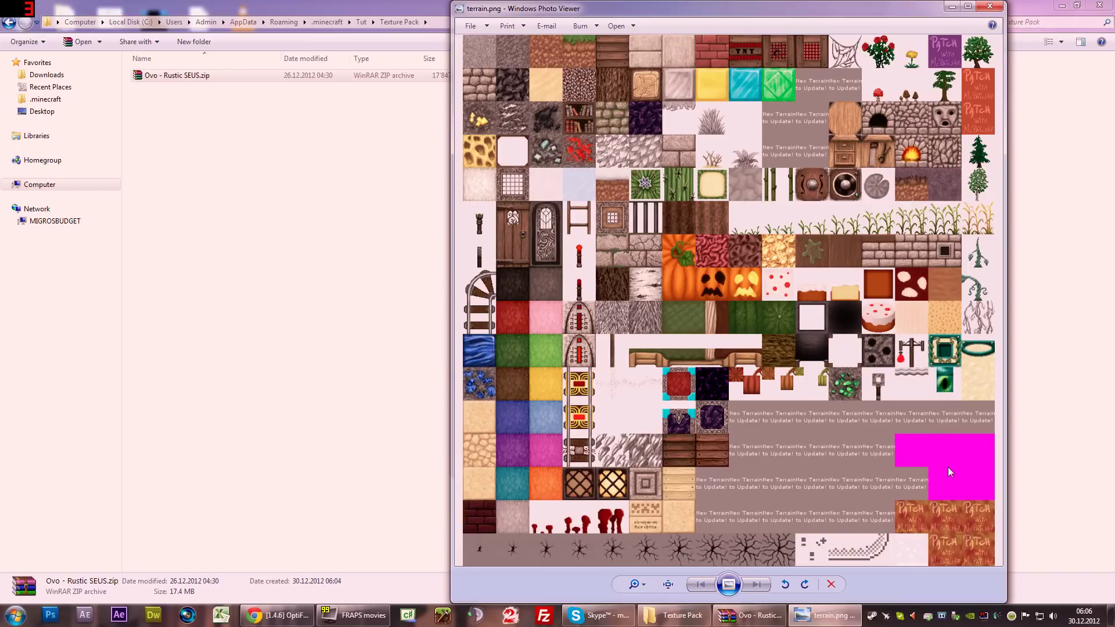
click(990, 7)
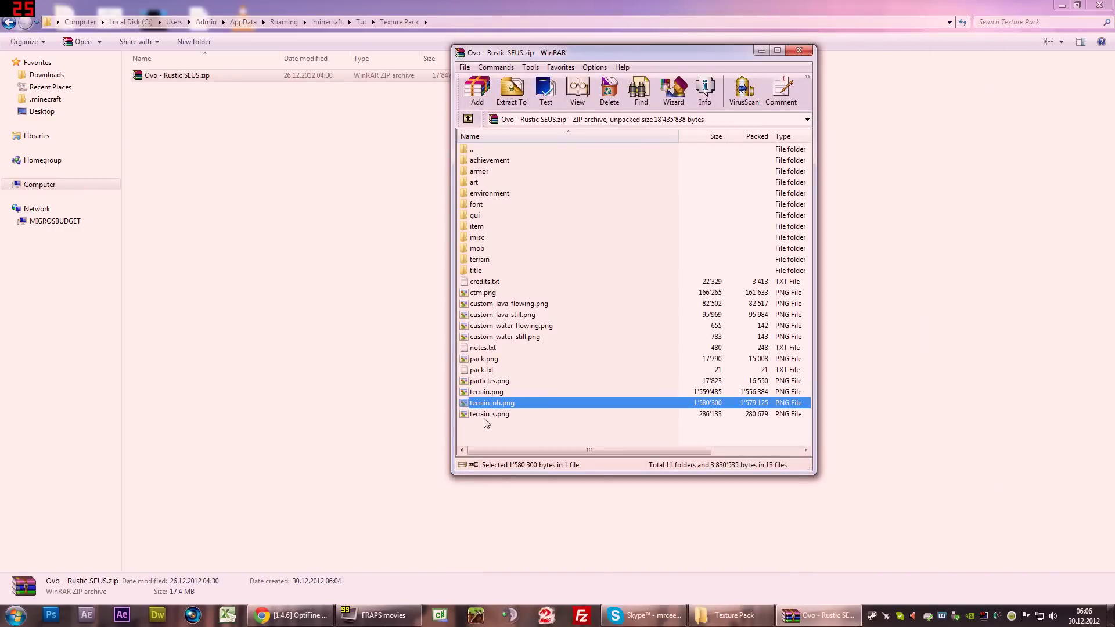
- Toggle the selection back and forth between terrain_nh.png and terrain_s.png to compare them
key(Down)
key(Up)
key(Down)
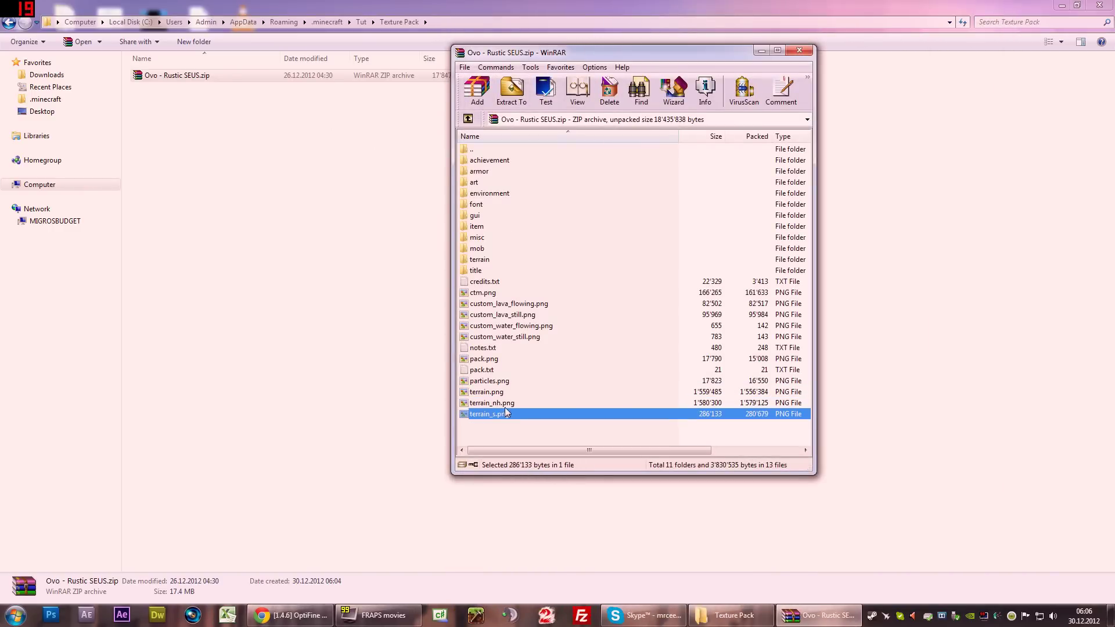
key(Up)
key(Down)
click(509, 406)
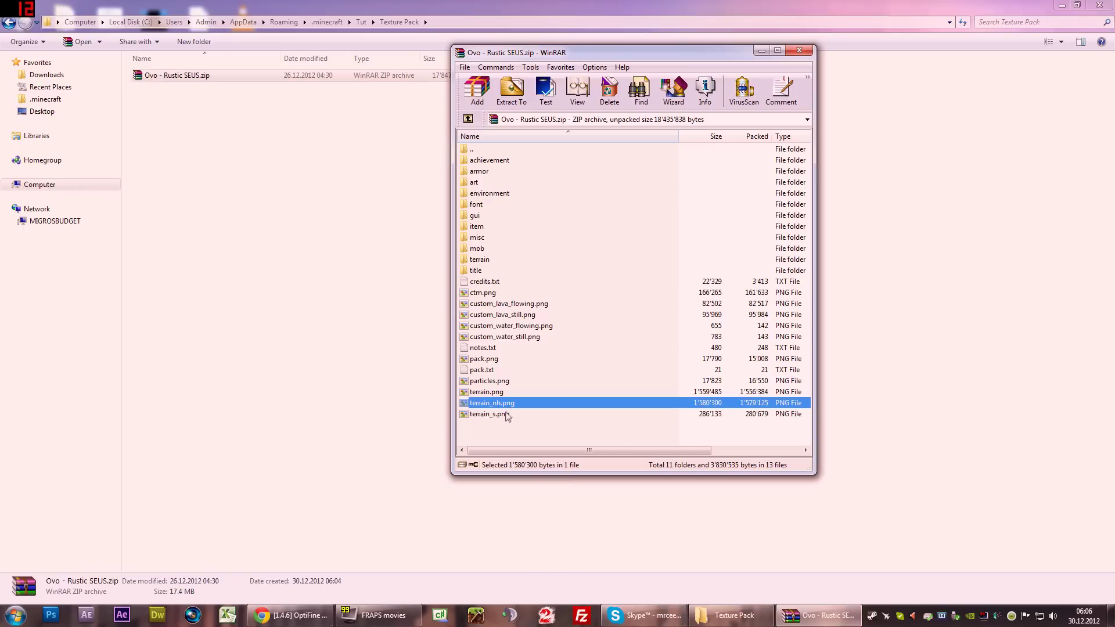
click(508, 416)
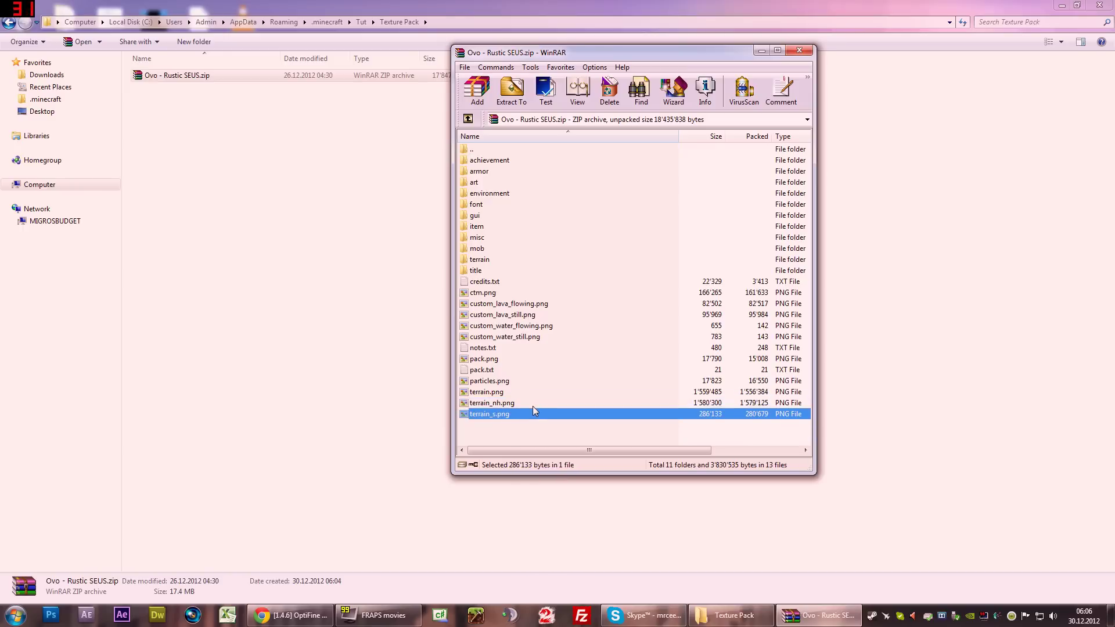
click(533, 407)
click(503, 415)
click(505, 405)
click(505, 414)
click(507, 405)
click(510, 414)
click(509, 405)
click(507, 416)
- Preview terrain.png as an image again, then close the preview
click(510, 393)
double_click(491, 393)
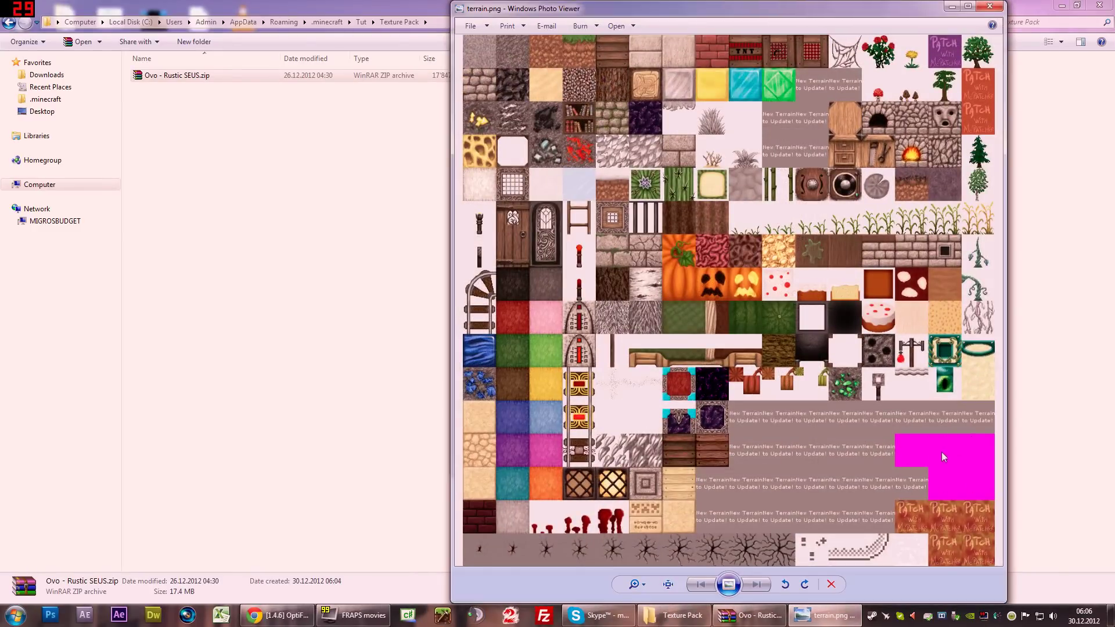
click(989, 7)
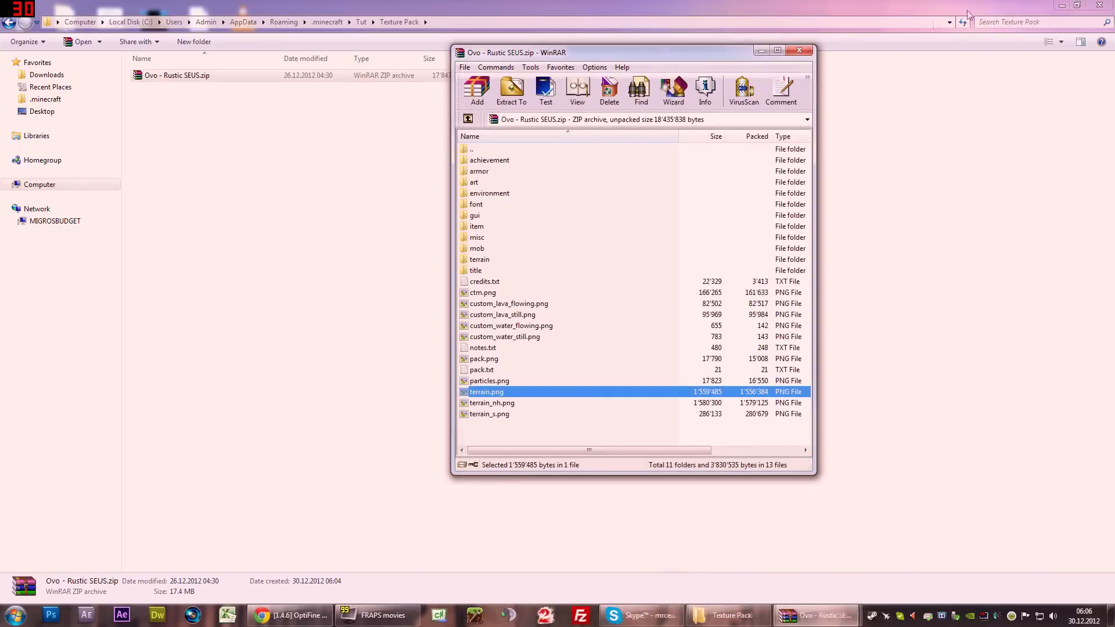
- Compare custom_water_still.png with custom_water_flowing.png, then open custom_water_flowing.png in the image viewer
click(518, 338)
click(521, 327)
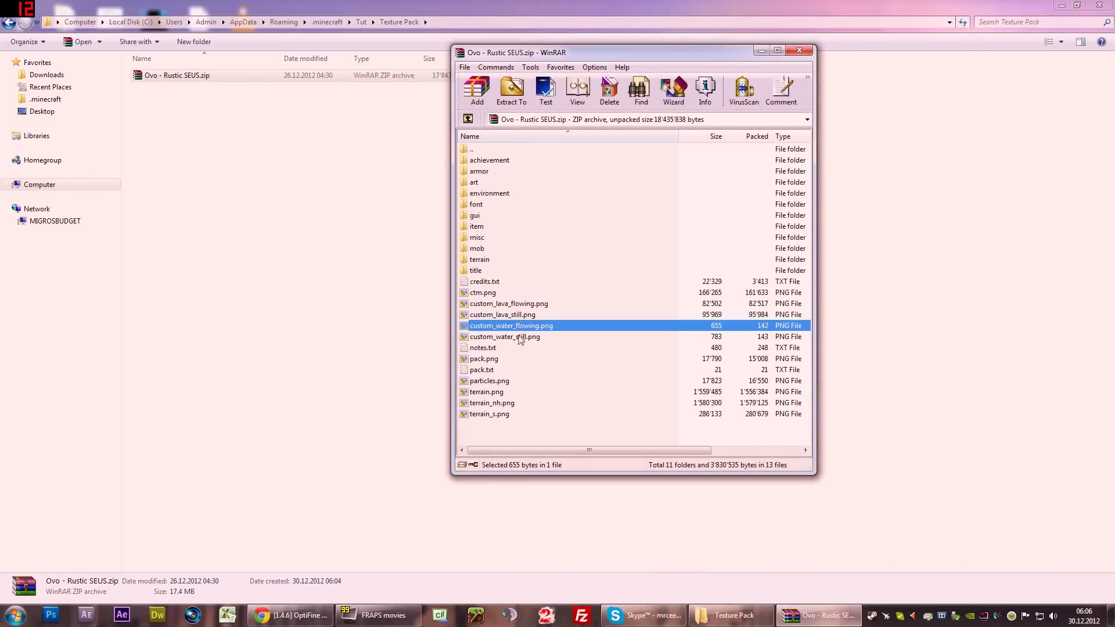
click(516, 336)
click(518, 329)
click(517, 336)
click(518, 329)
click(517, 336)
click(519, 330)
double_click(532, 328)
- Zoom in and out on the magenta water strip, then close Photo Viewer and the WinRAR archive
scroll(776, 256, up, 3)
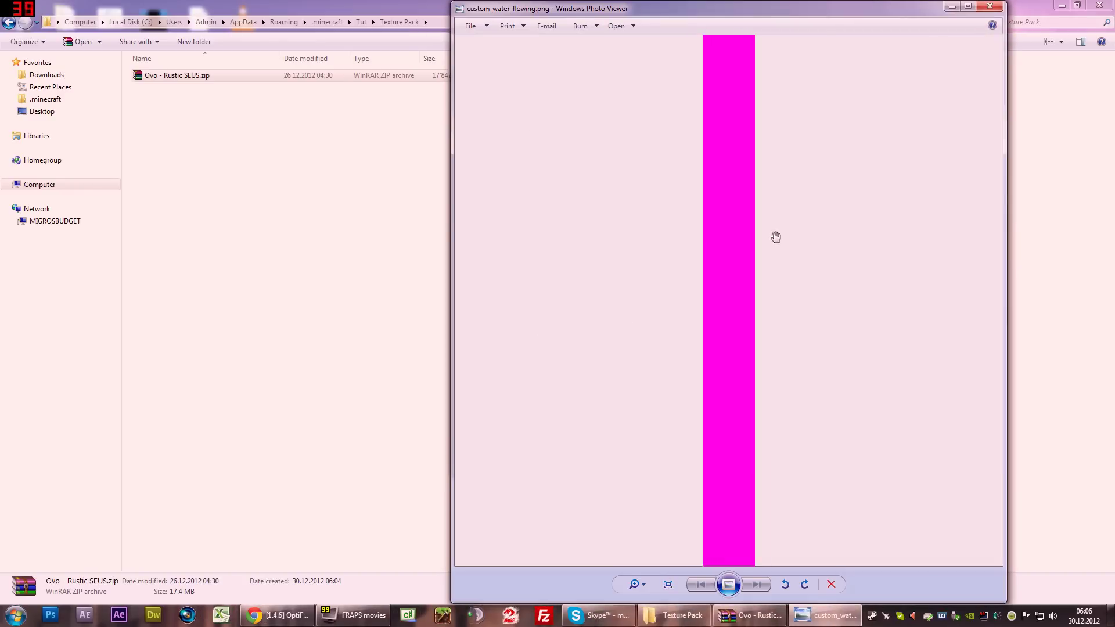
scroll(800, 225, down, 1)
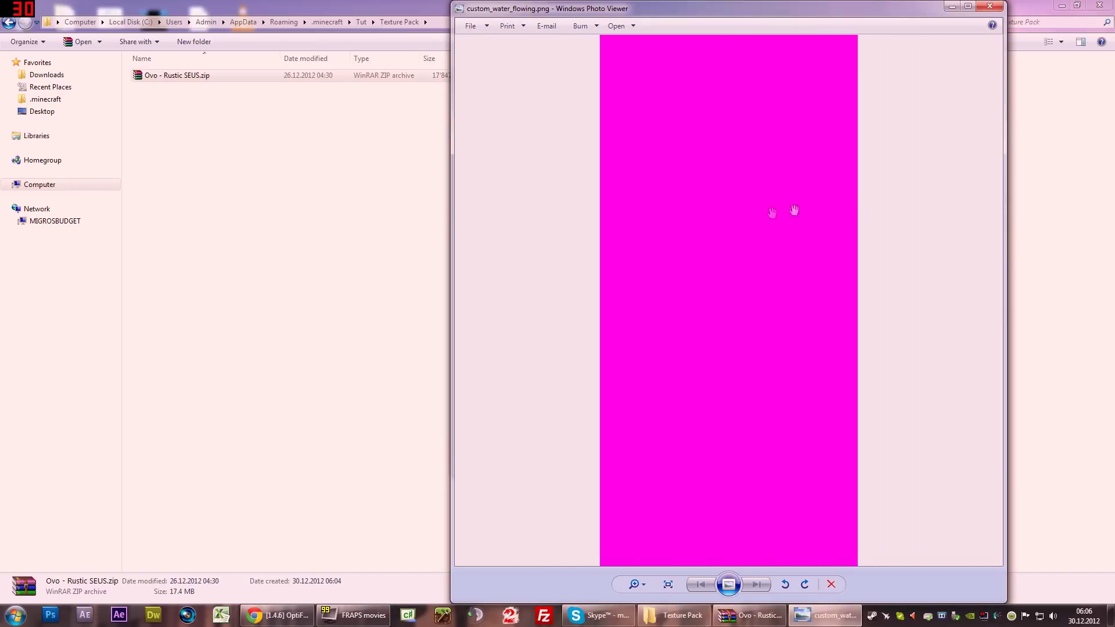
scroll(795, 210, down, 1)
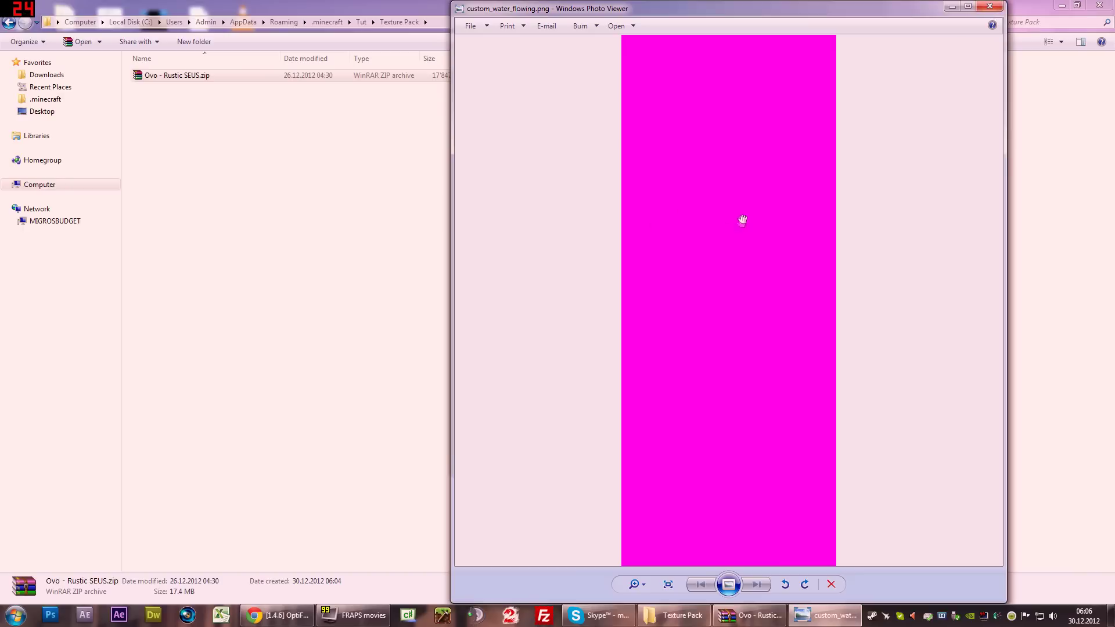
scroll(740, 214, down, 5)
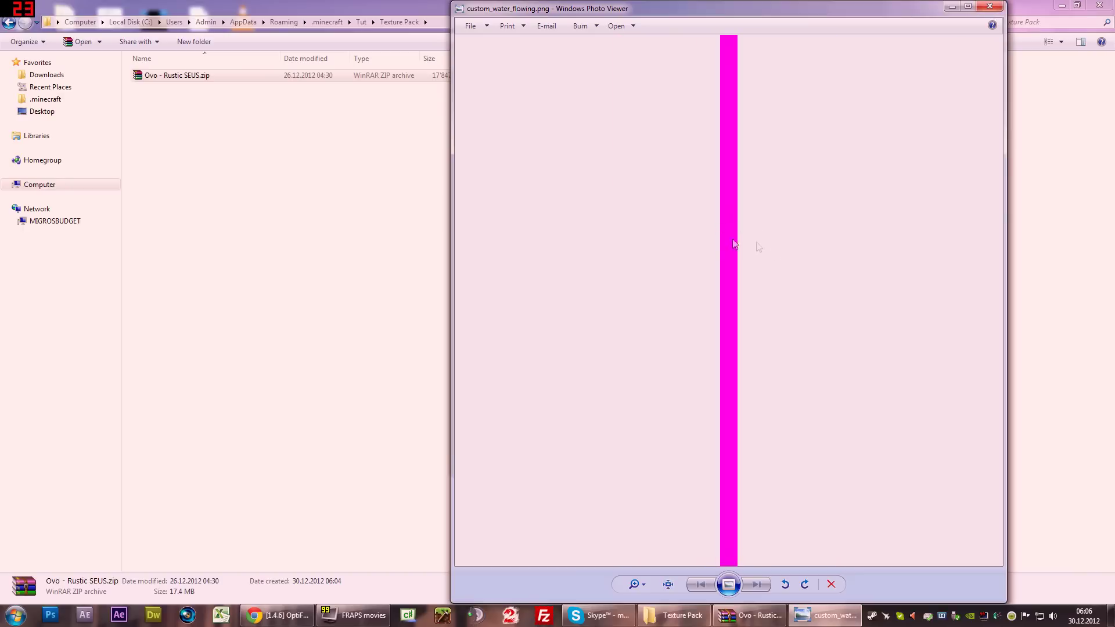
scroll(752, 239, up, 3)
scroll(750, 254, down, 3)
click(1000, 9)
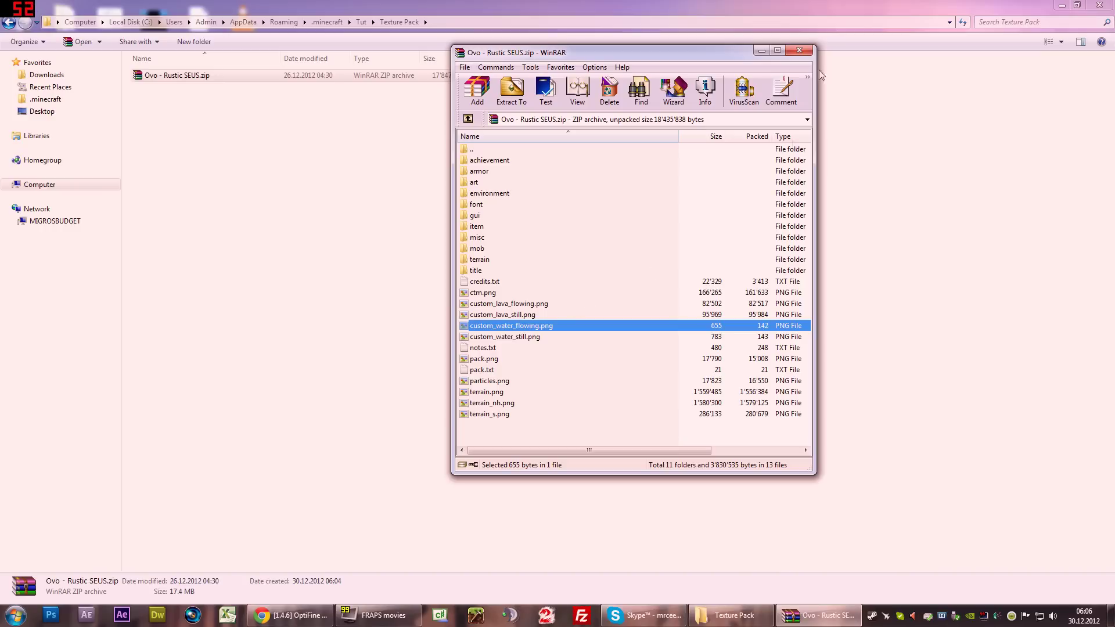
click(803, 53)
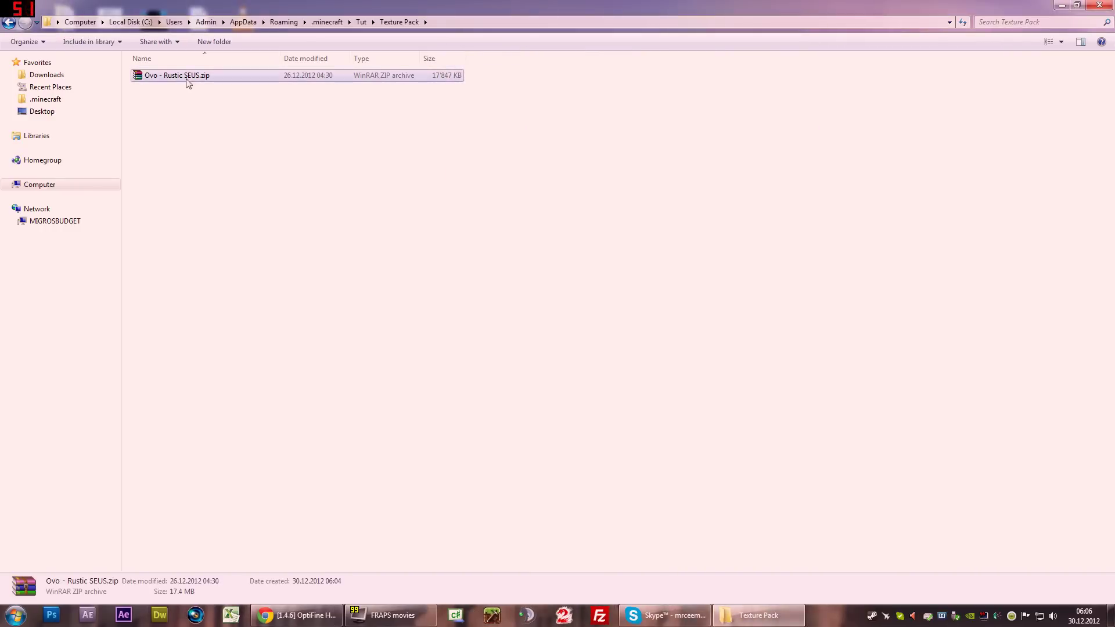
- Paste Ovo - Rustic SEUS.zip into .minecraft\texturepacks, dismiss the existing-file prompt, and return to .minecraft
key(BackSpace)
key(BackSpace)
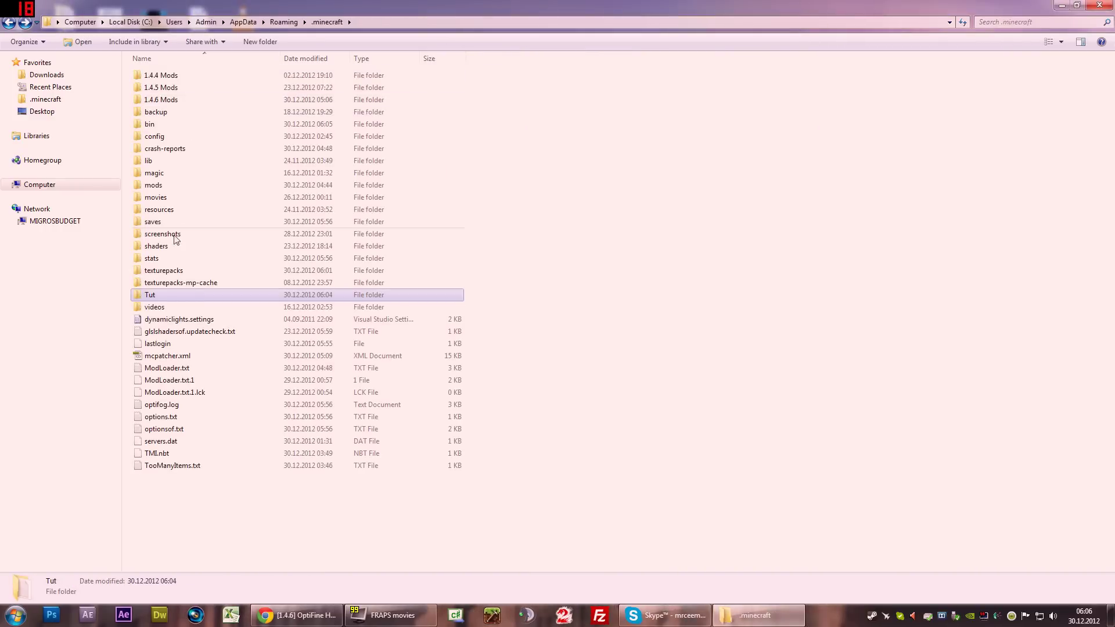
double_click(166, 272)
key(ctrl+v)
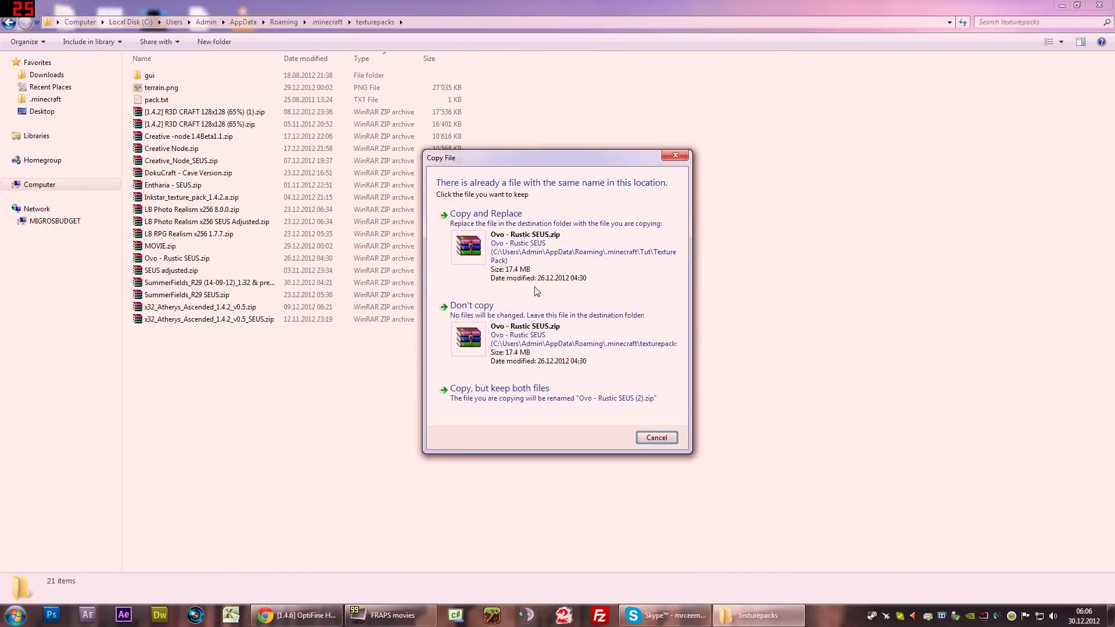
key(Return)
key(BackSpace)
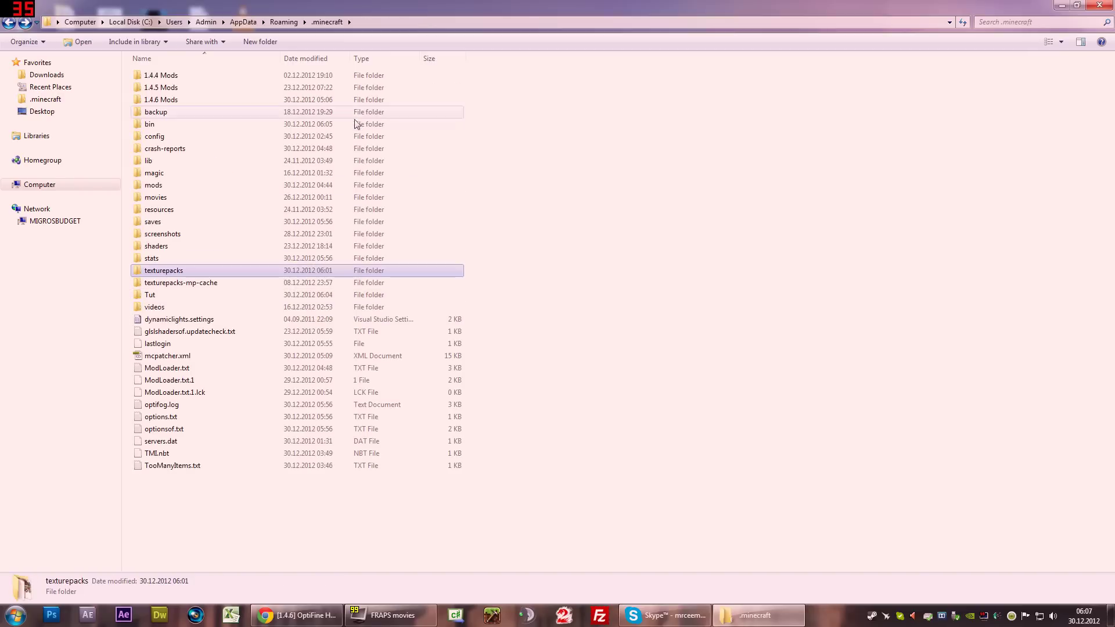
click(524, 217)
- Launch Minecraft, log in, and create and load a new singleplayer world named New World
click(492, 615)
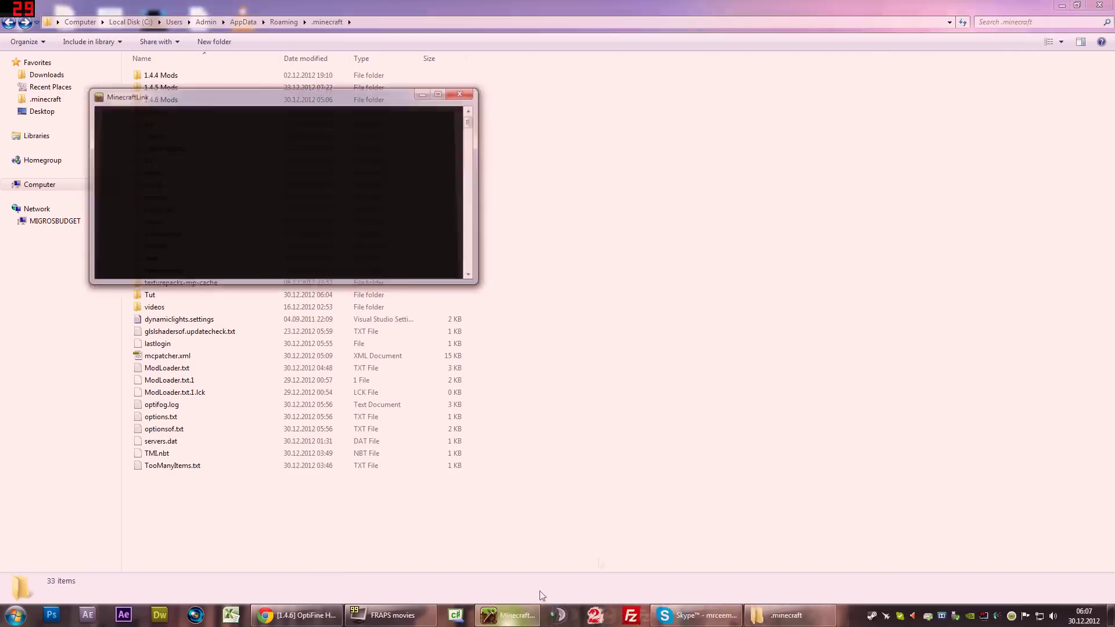
click(779, 422)
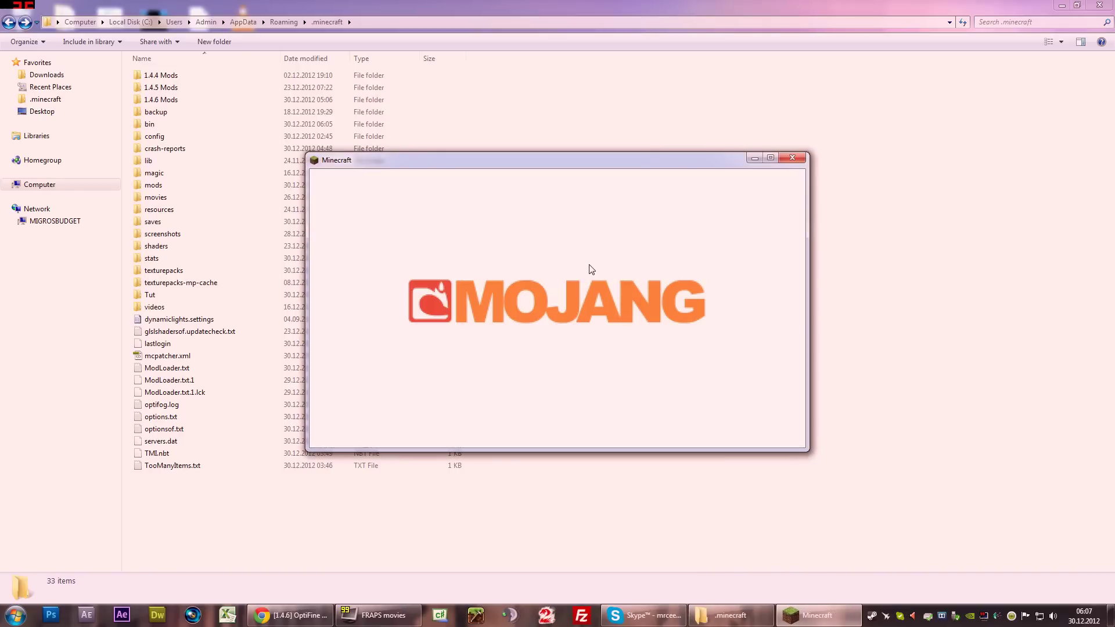
click(592, 303)
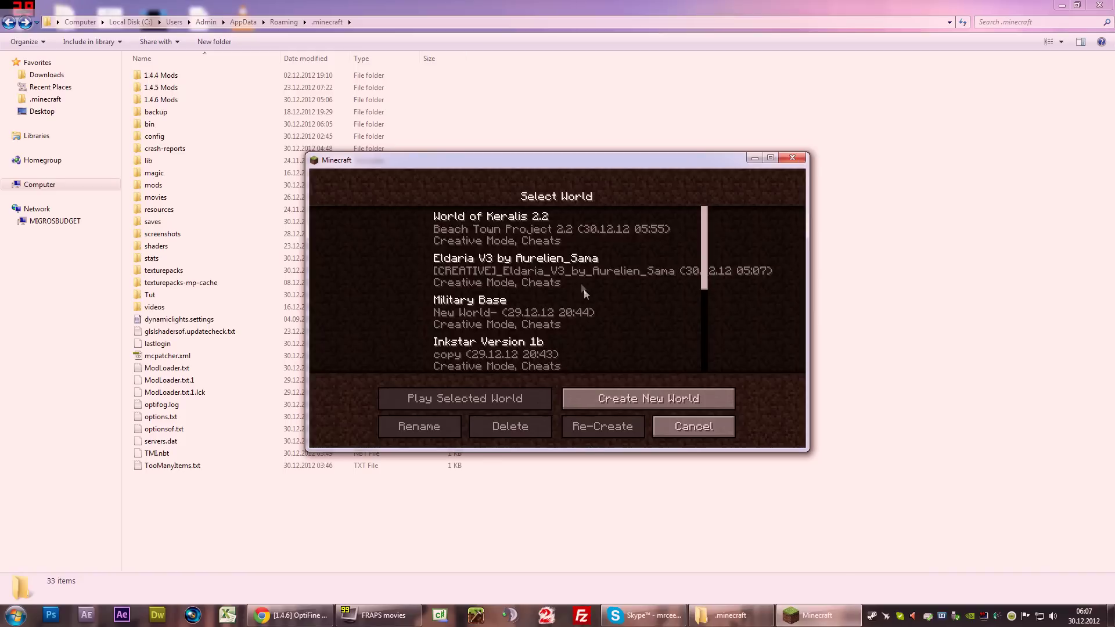
click(654, 390)
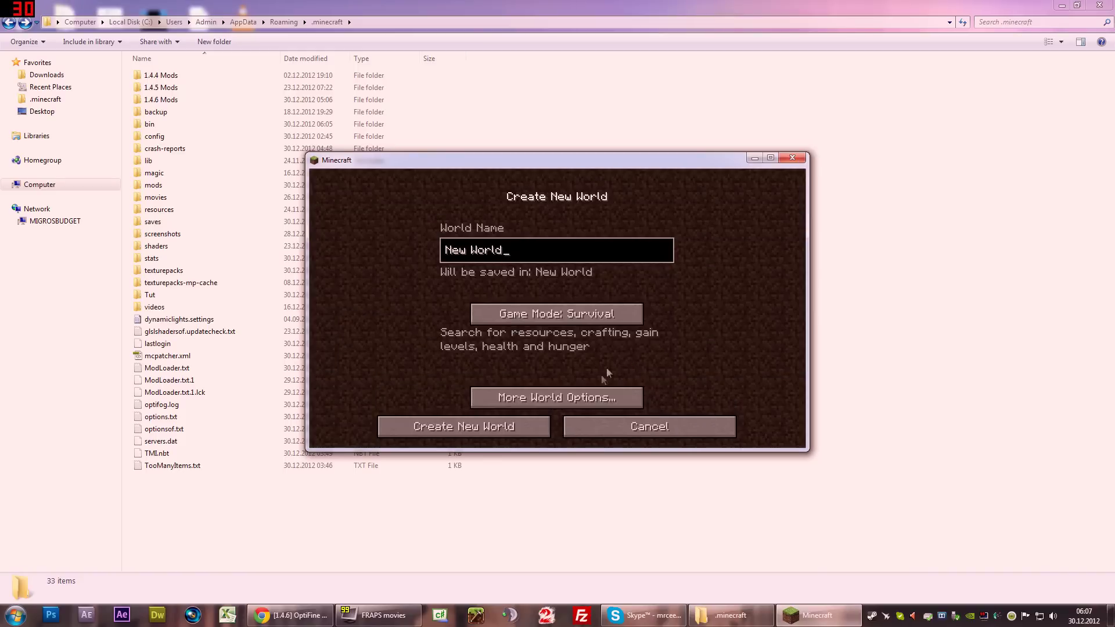
click(482, 424)
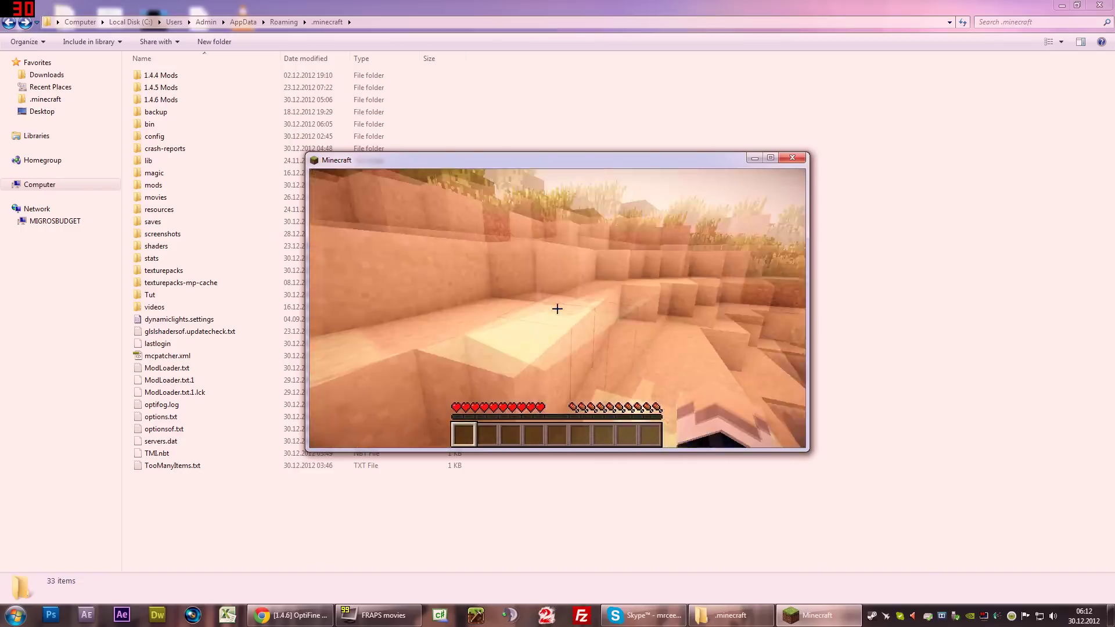
- Select the Ovo - Rustic SEUS.zip texture pack under Video Settings and return to gameplay
key(Escape)
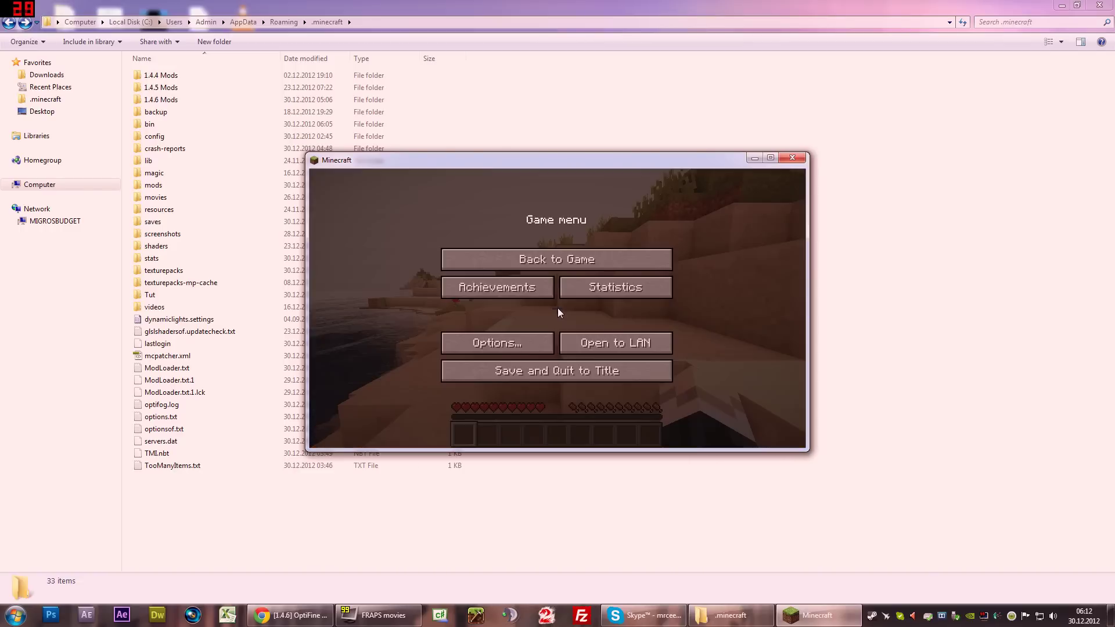
click(510, 342)
click(512, 330)
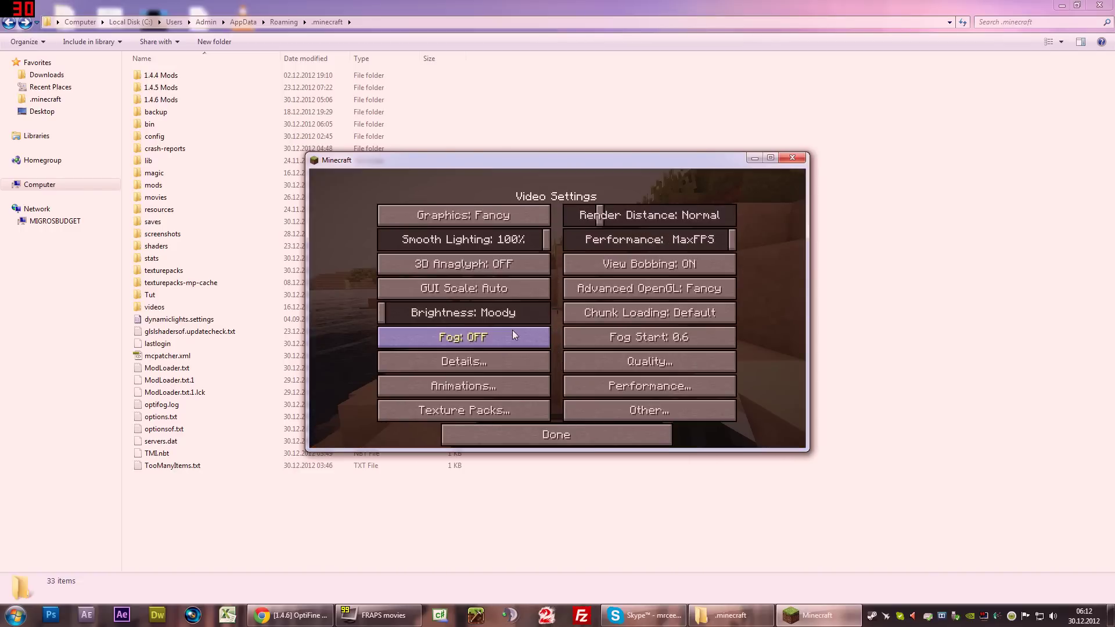
click(490, 416)
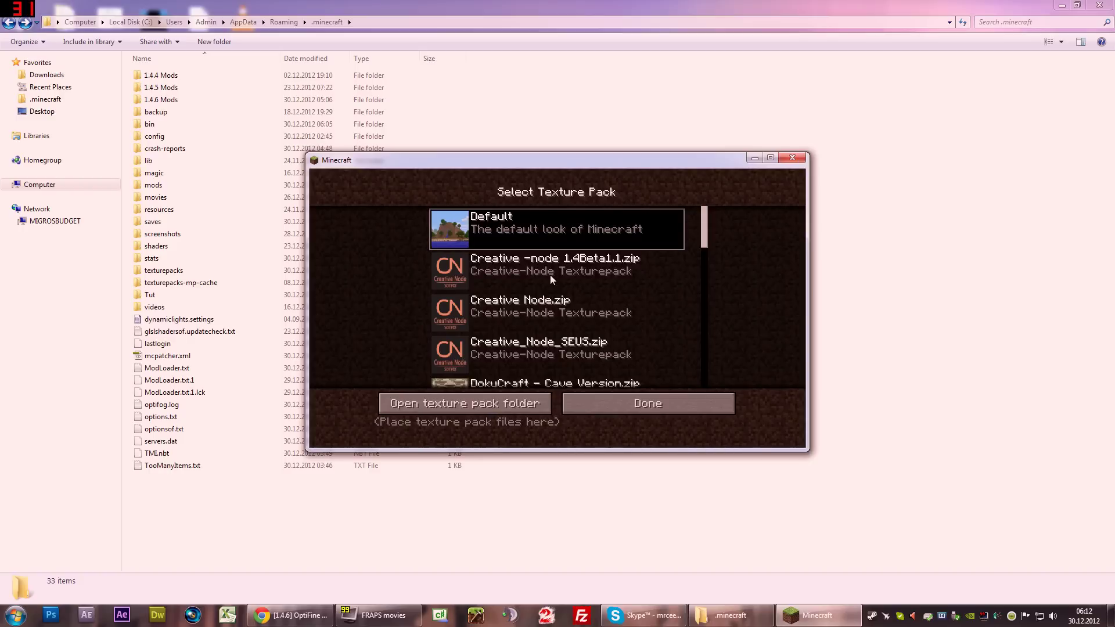
scroll(562, 267, down, 5)
scroll(521, 298, down, 5)
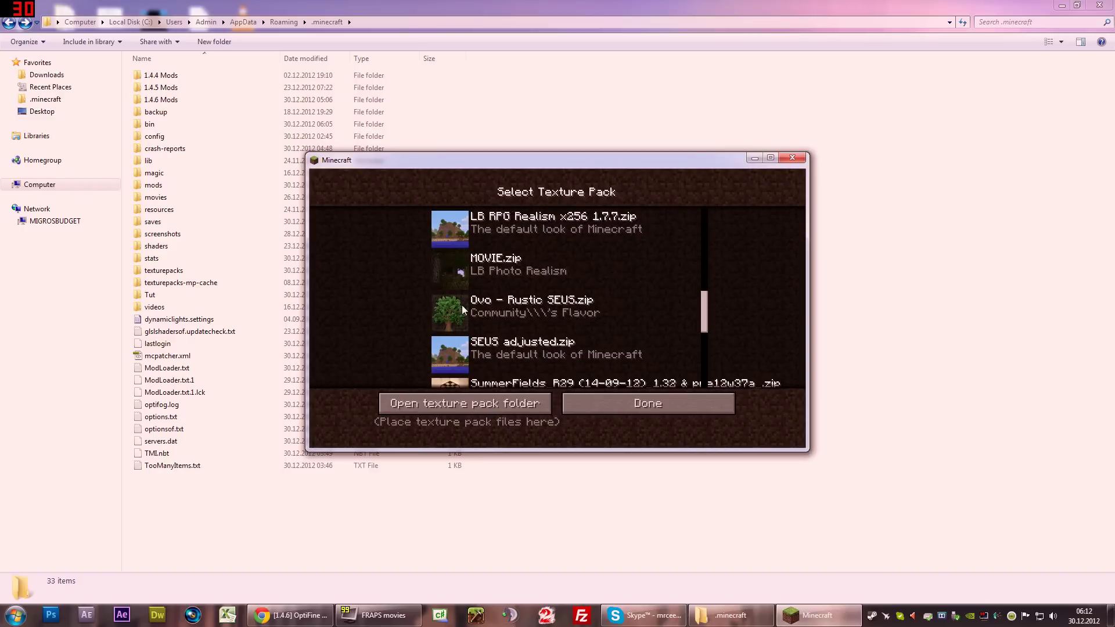
click(462, 305)
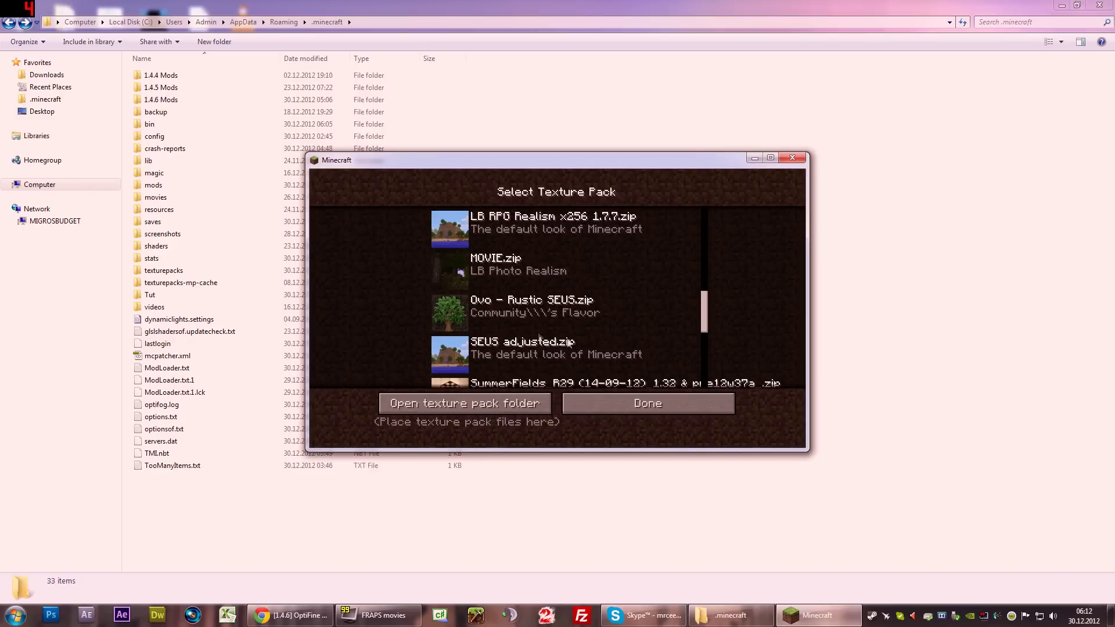
click(644, 403)
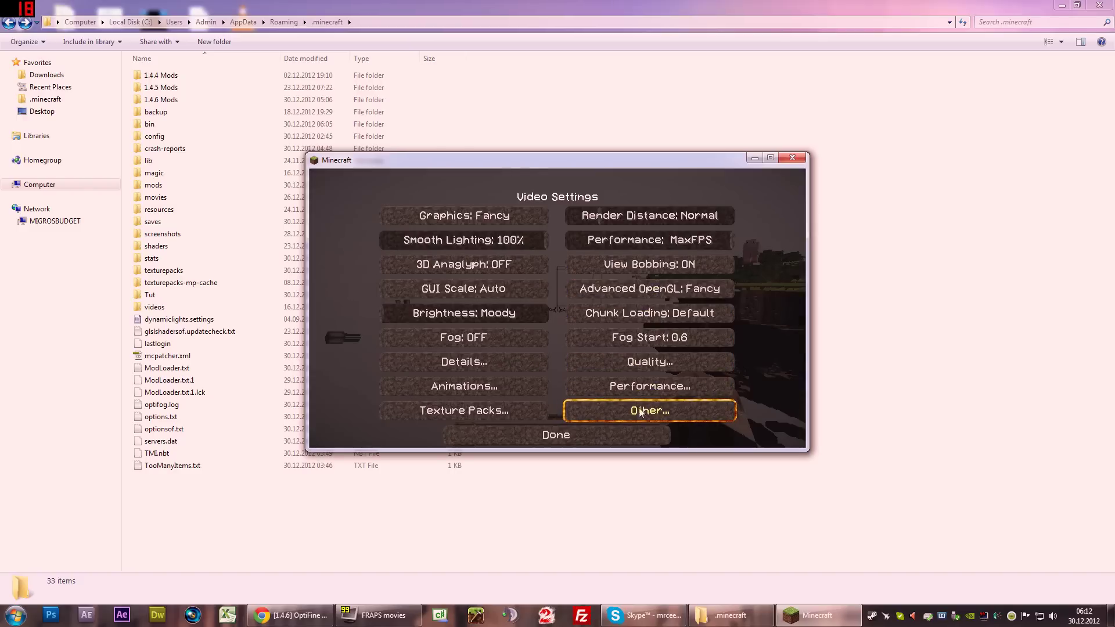
key(Escape)
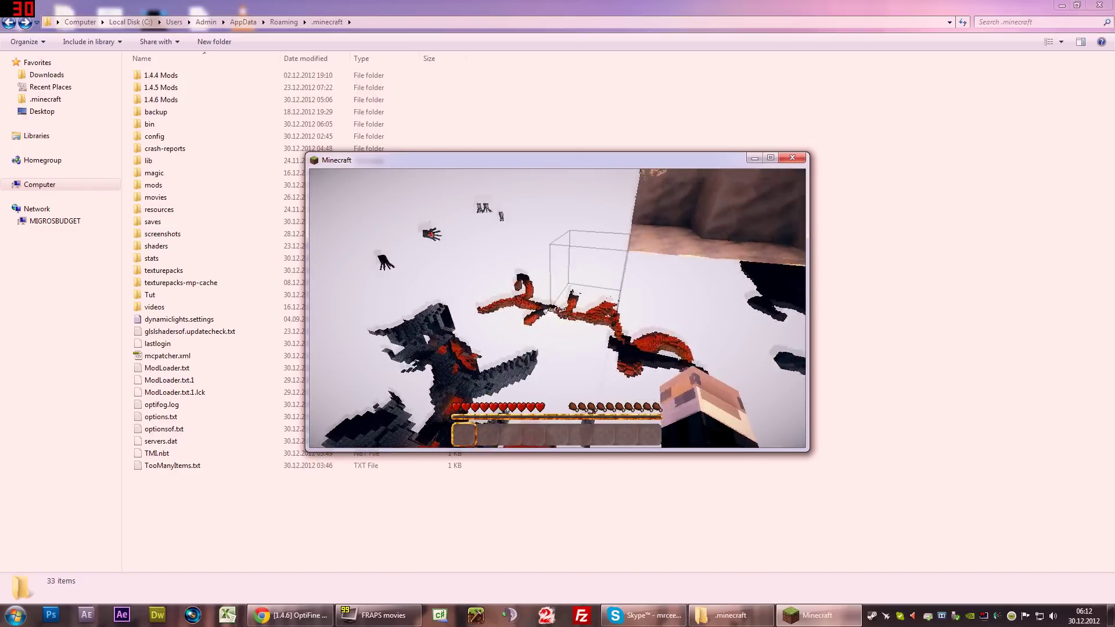
- Save and quit to the title screen, then bring up the Singleplayer world list
key(Escape)
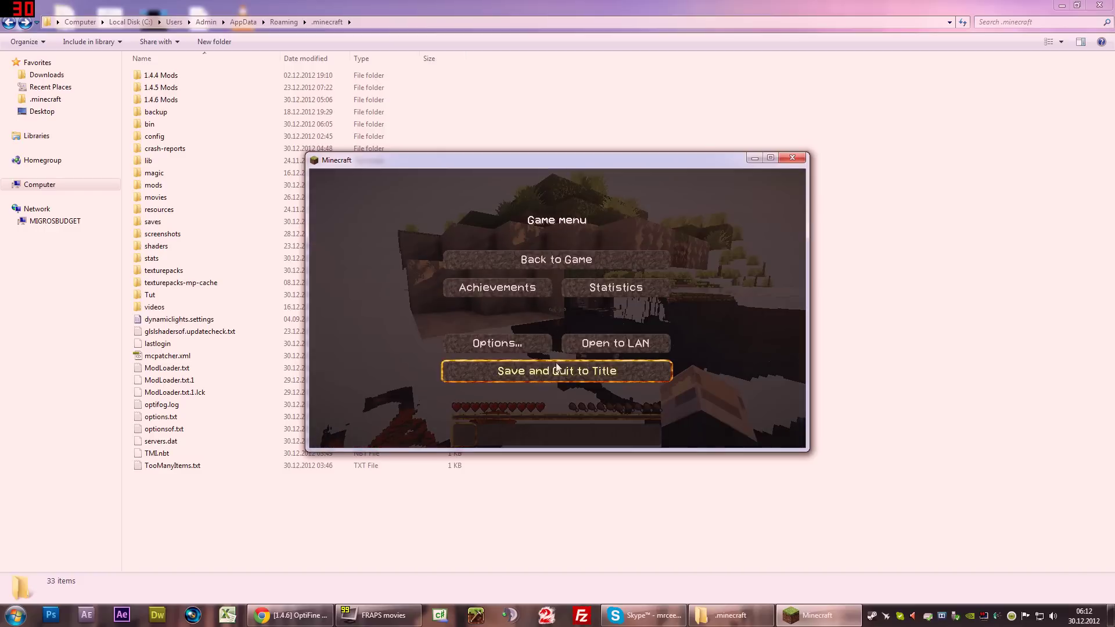
click(581, 371)
click(553, 302)
- Load the New World save and maximize the Minecraft window
double_click(546, 237)
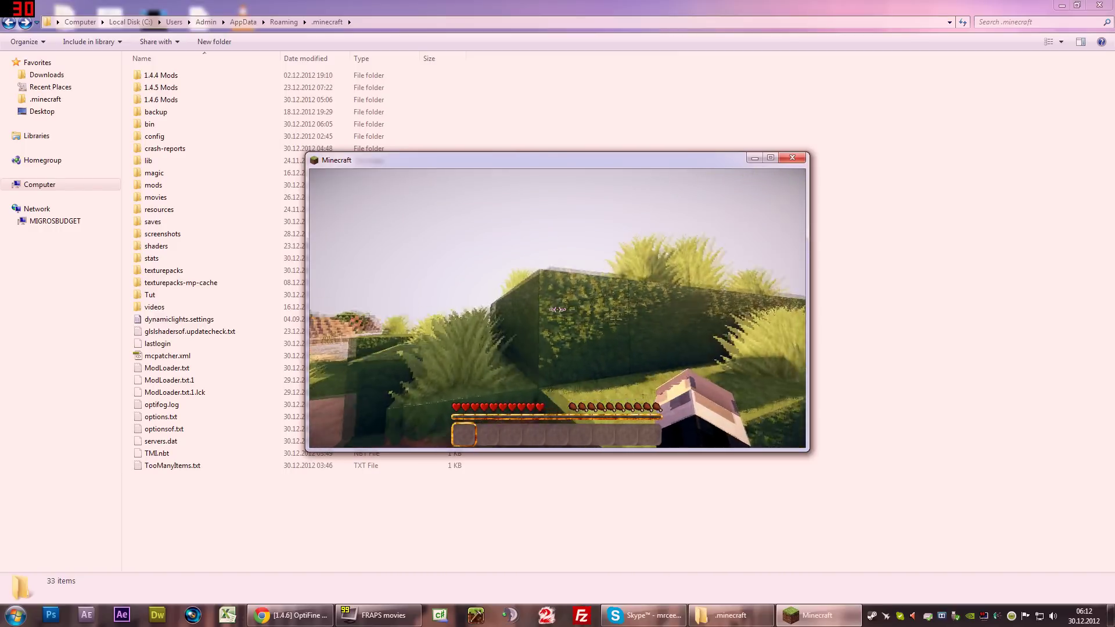
key(t)
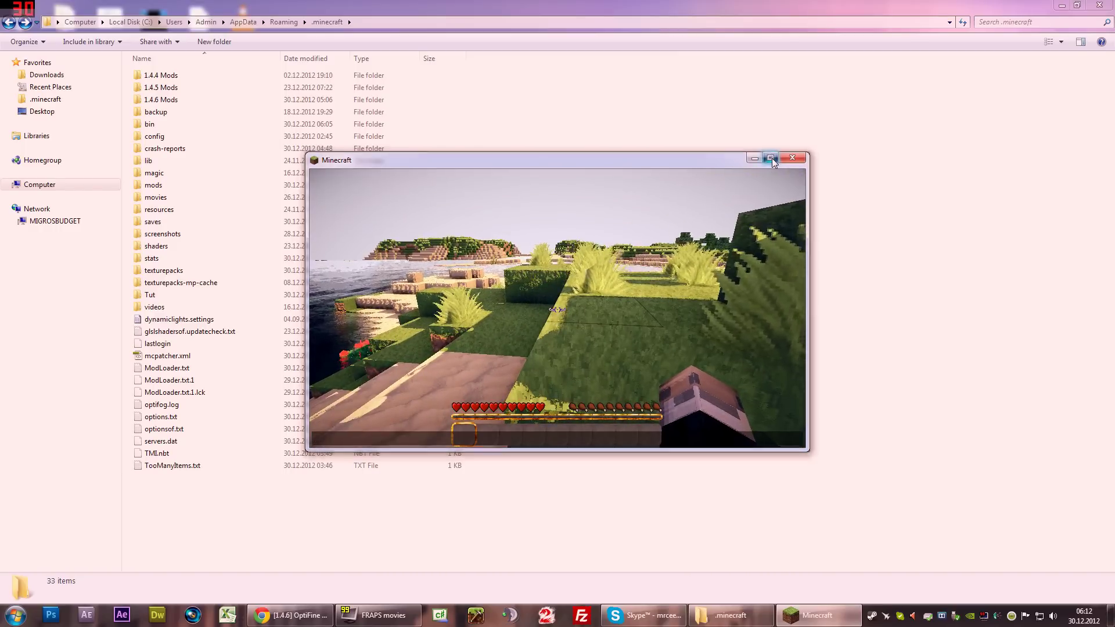
click(771, 157)
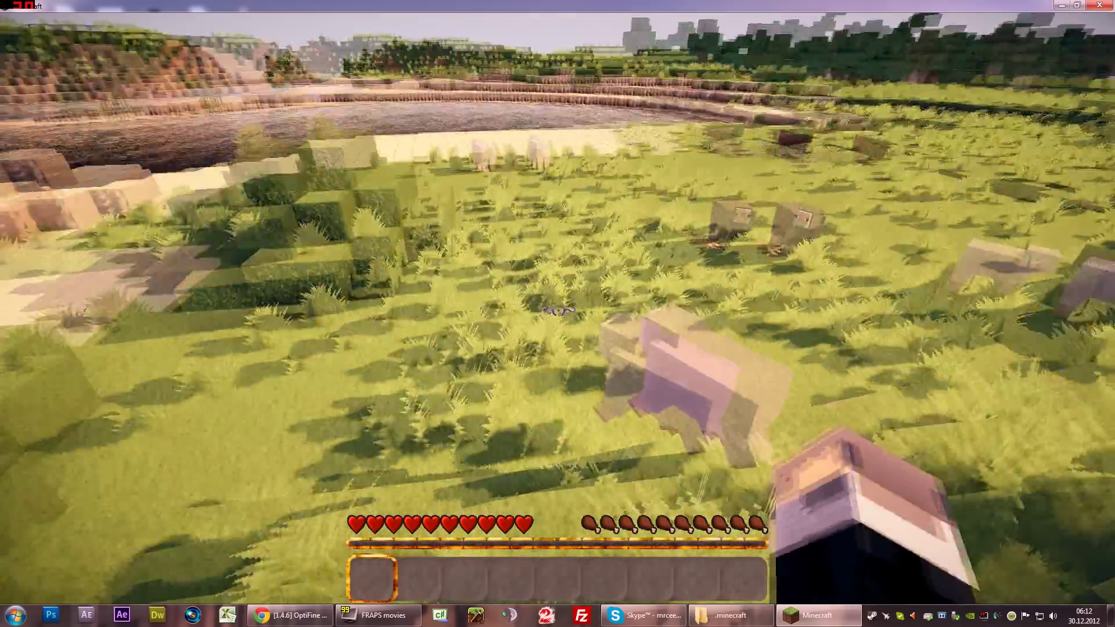
- Walk around the hedge blocks and sandstone structure, then along the sandy shoreline
key(w)
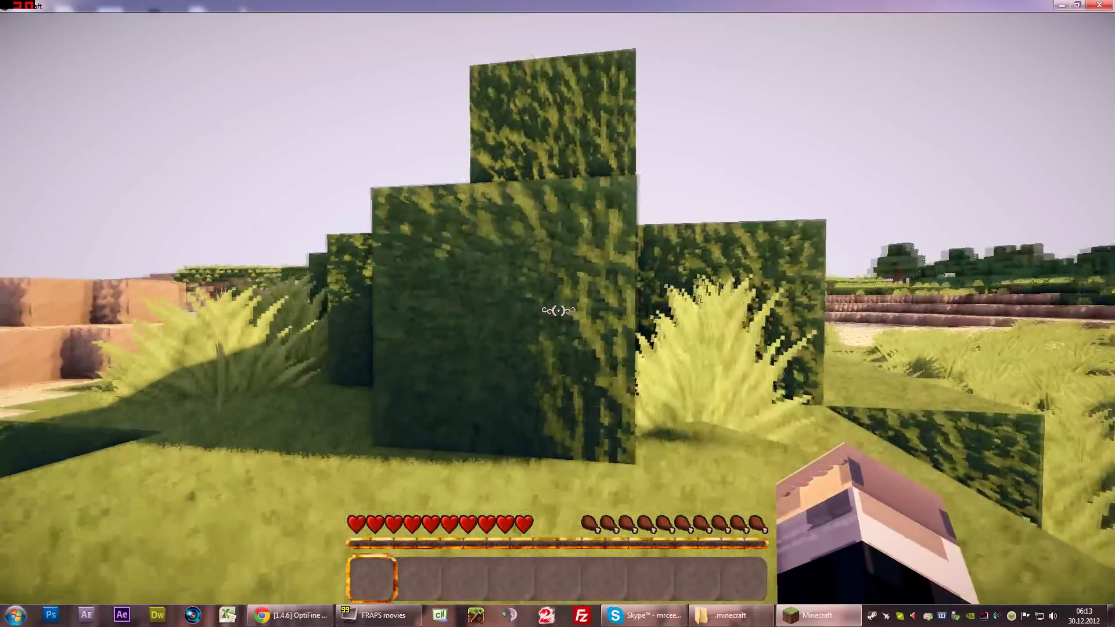
key(a)
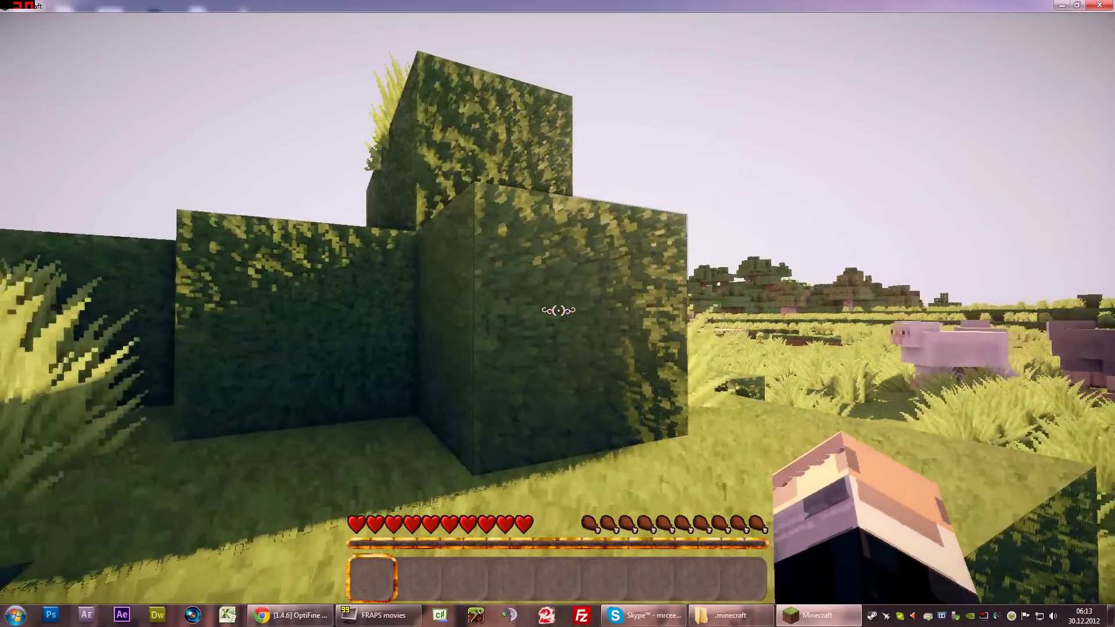
key(a)
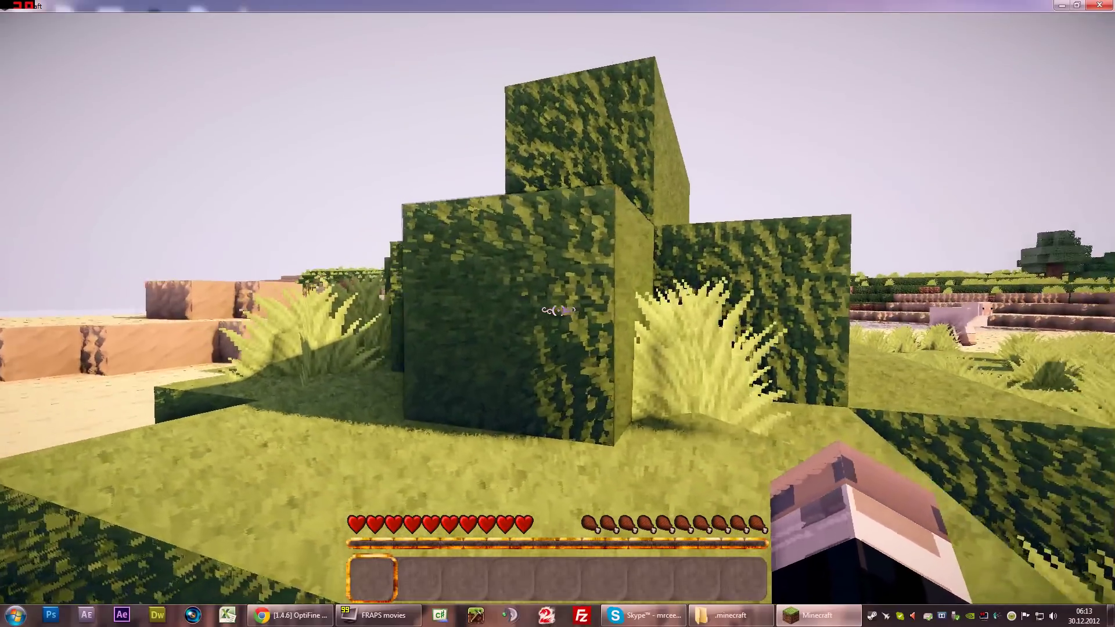
key(w)
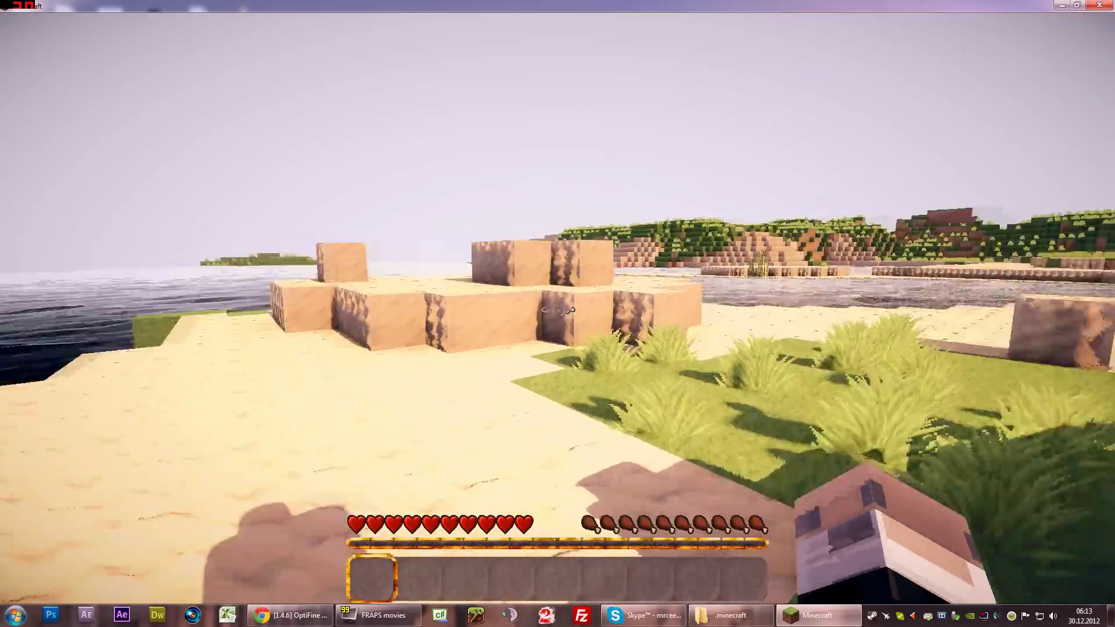
key(w)
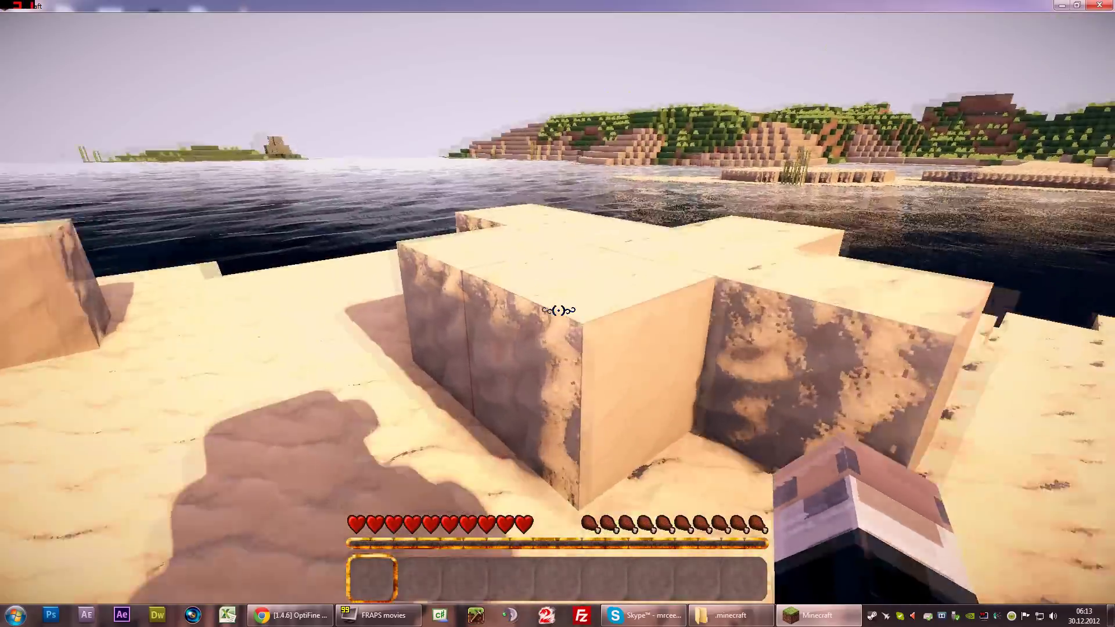
key(w)
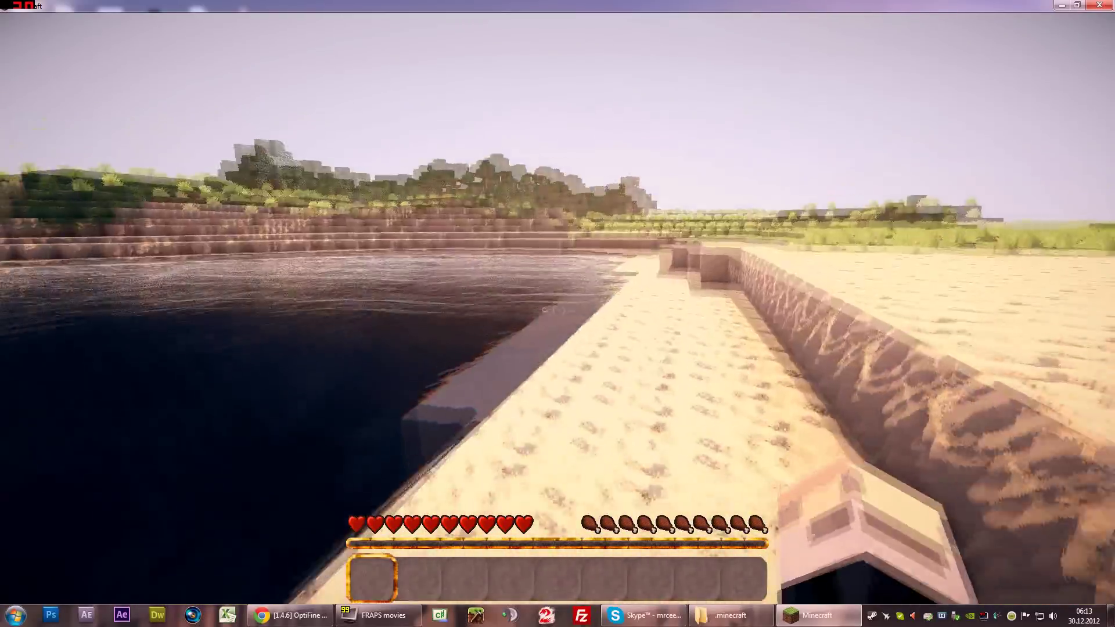
key(w)
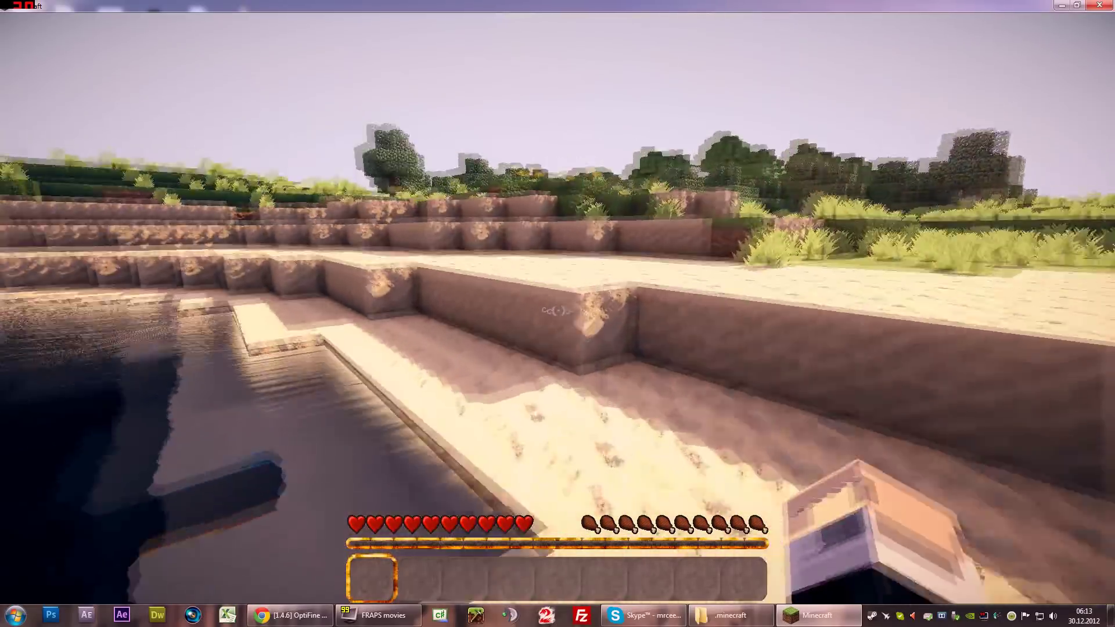
key(w)
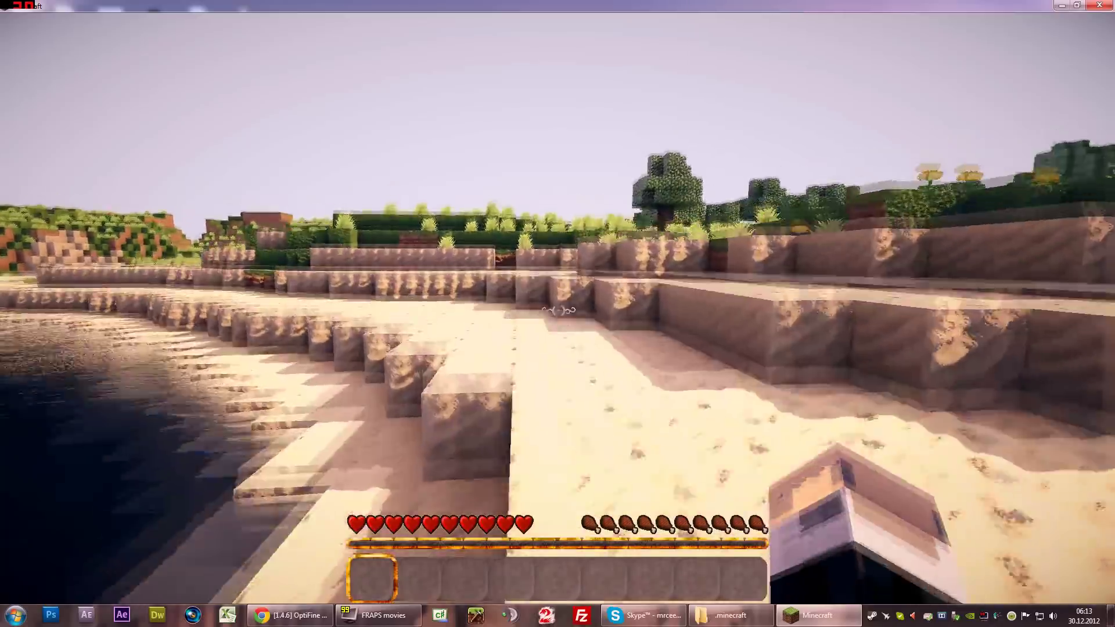
- Climb onto the grass field, cross to the hedges and trees, and look toward the sun
key(w)
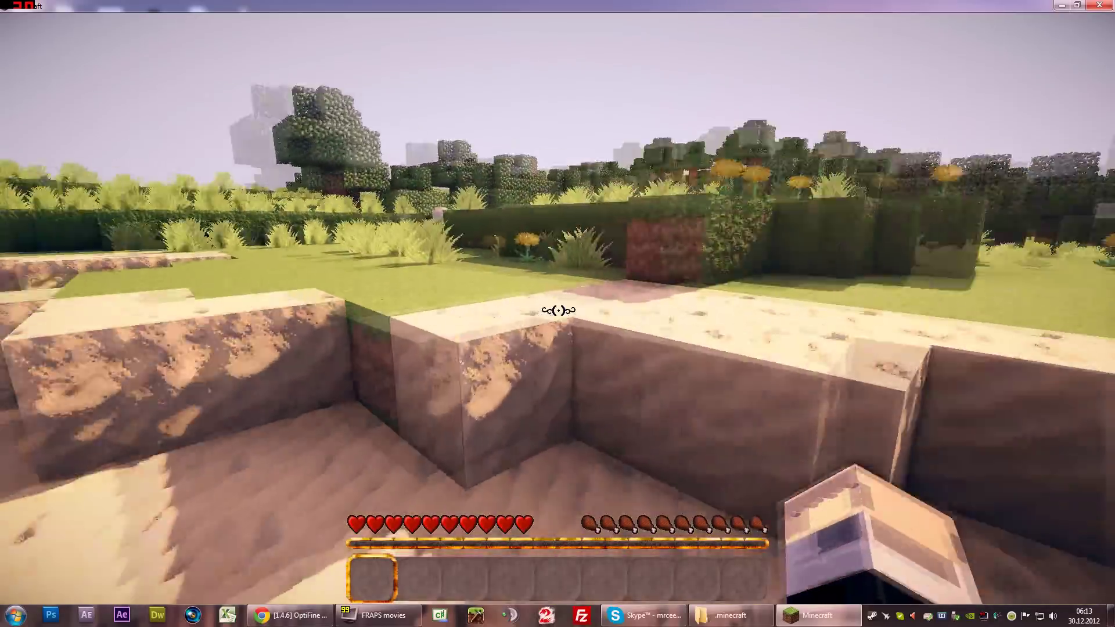
key(w)
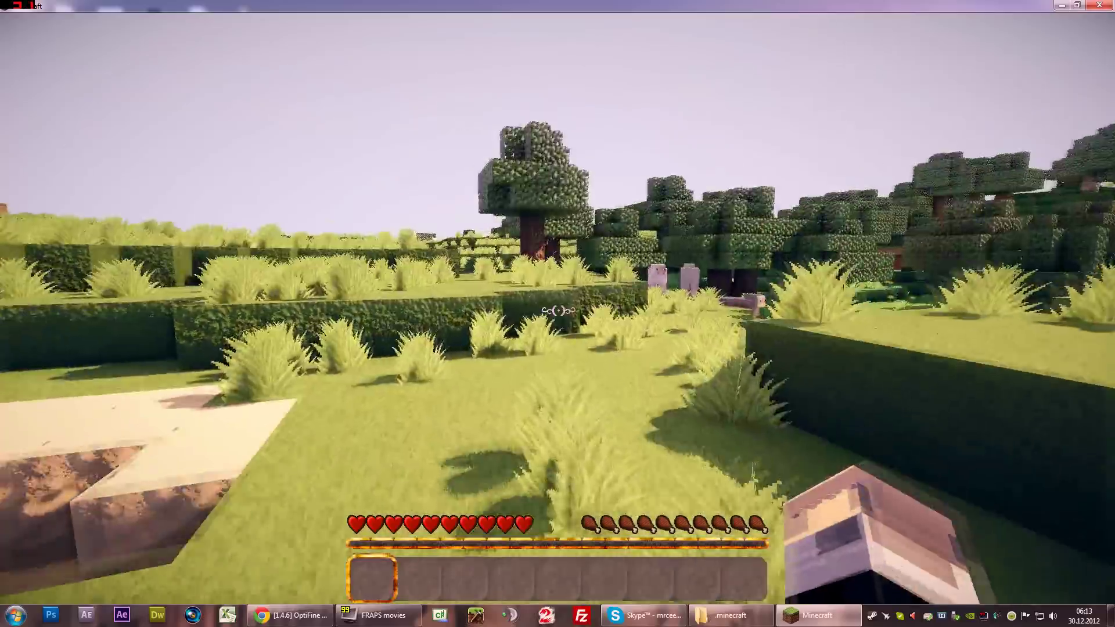
key(w)
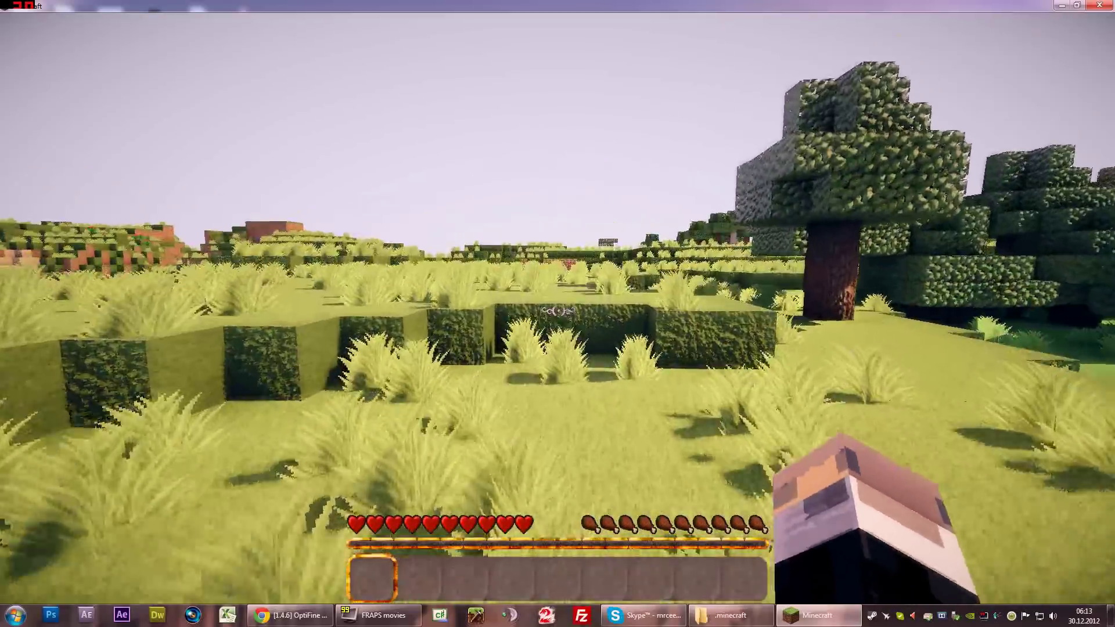
key(w)
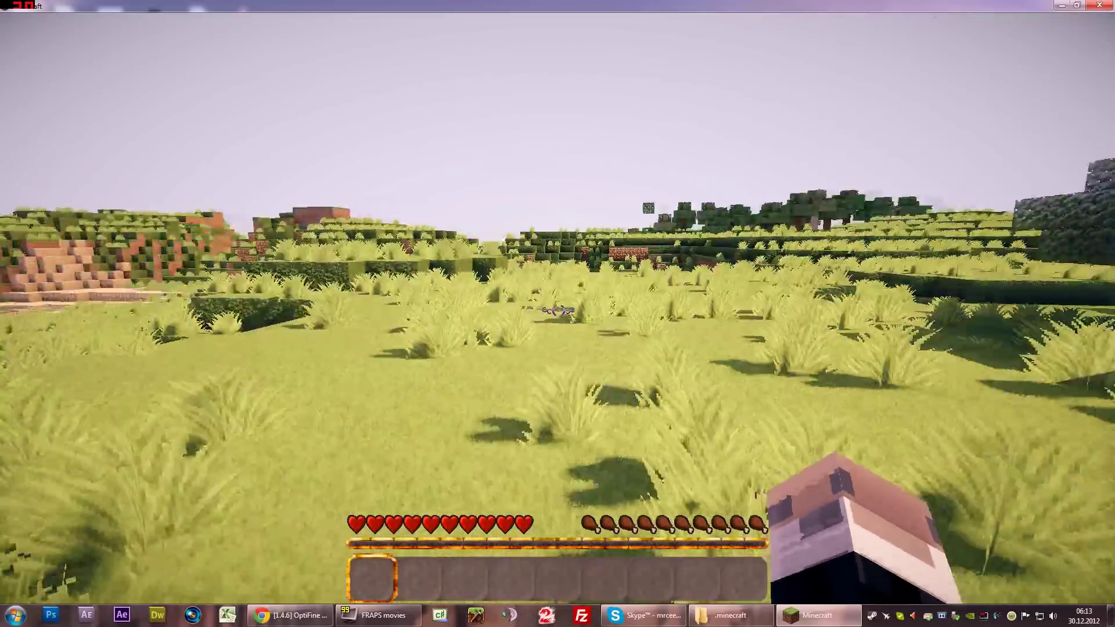
key(w)
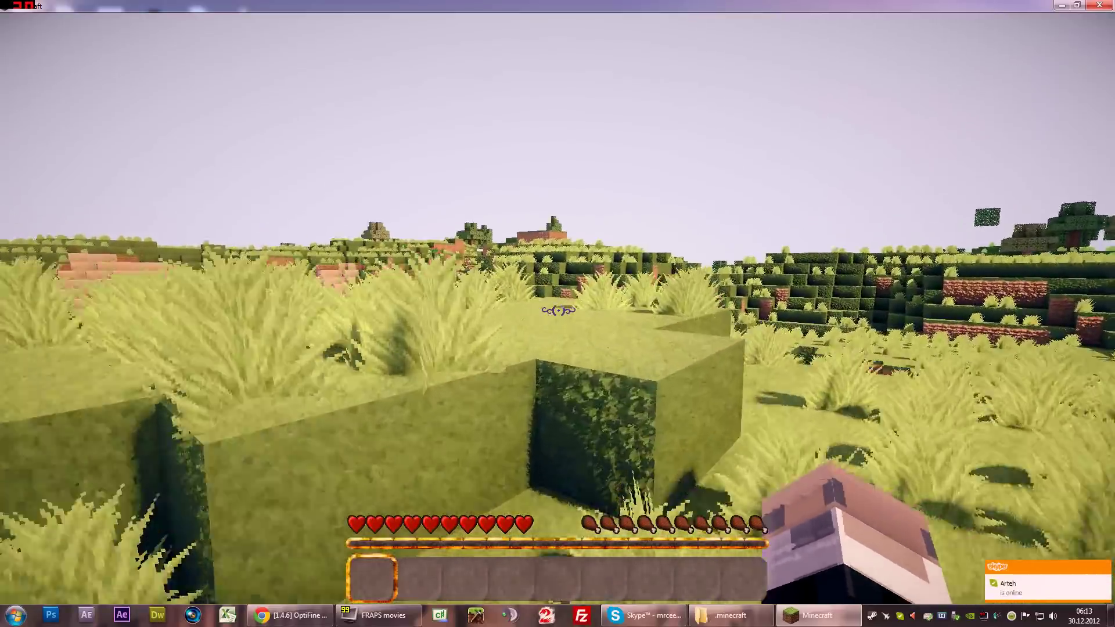
key(w)
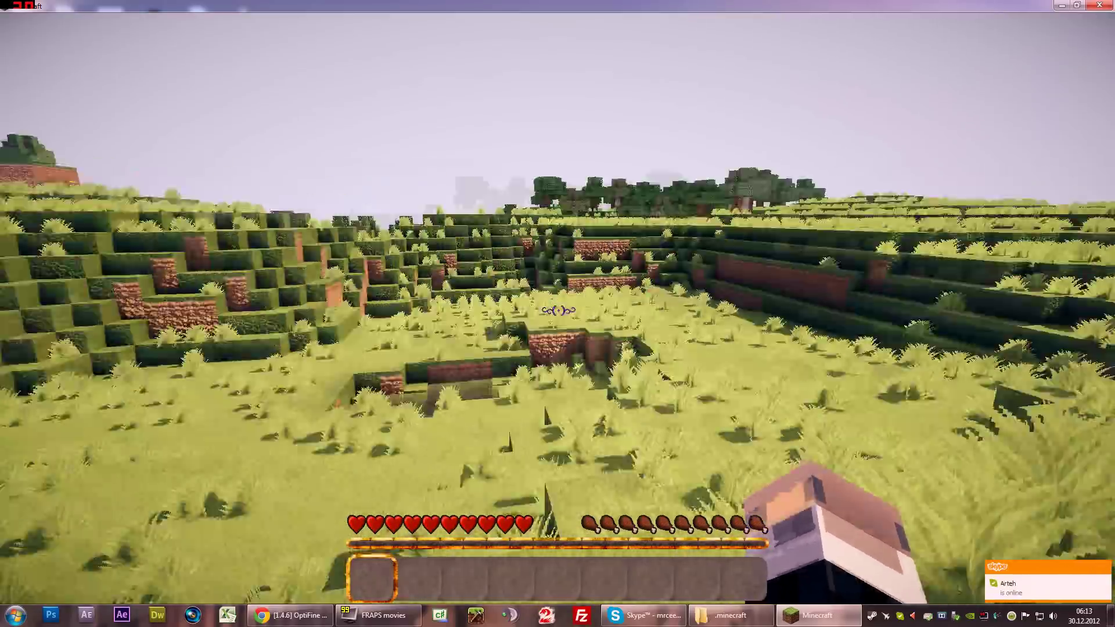
key(w)
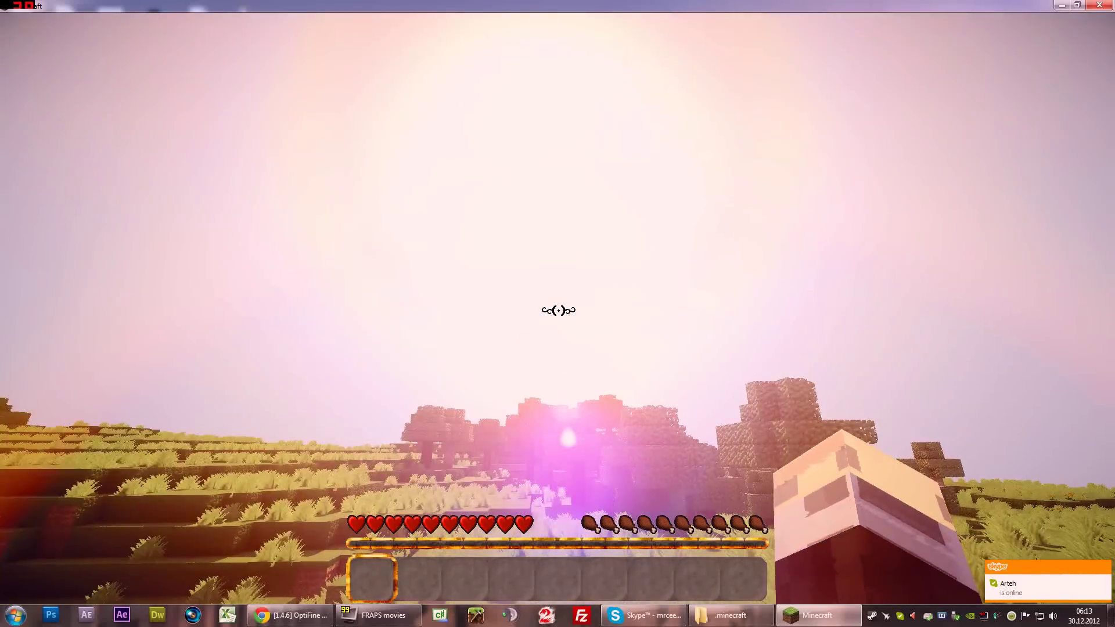